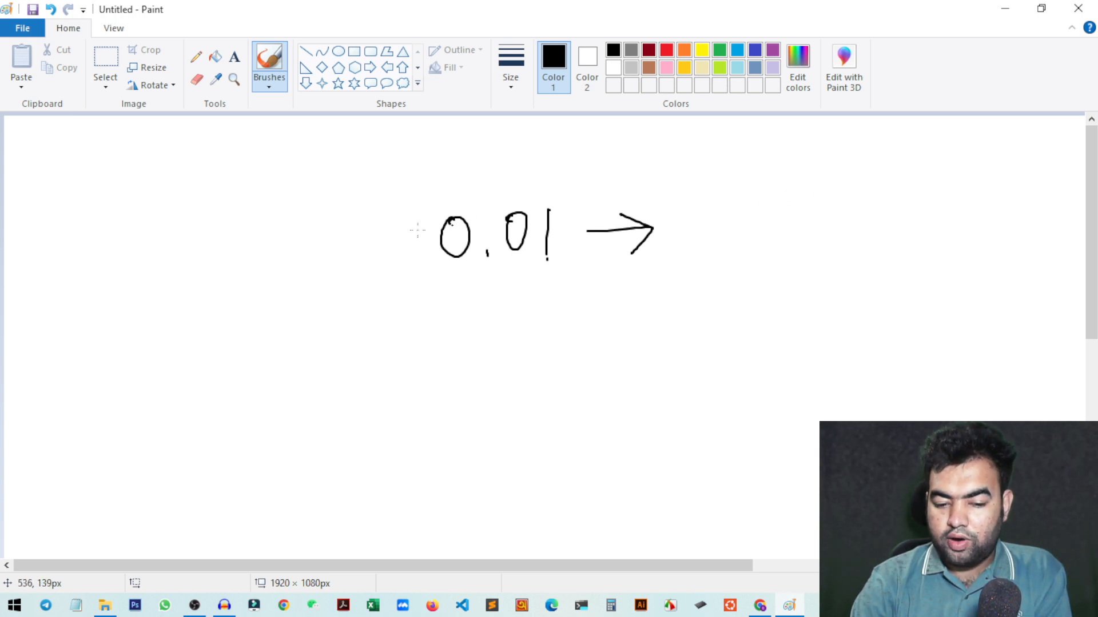
- Write "EG$" slanted in the canvas's upper-left area and draw a rectangular frame around it
drag(76, 209, 86, 253)
mouse_move(70, 221)
mouse_down()
mouse_move(102, 196)
mouse_move(102, 223)
mouse_up()
drag(75, 266, 120, 237)
mouse_move(180, 178)
mouse_down()
mouse_move(150, 221)
mouse_move(159, 197)
mouse_move(161, 238)
mouse_up()
mouse_move(219, 140)
mouse_down()
mouse_move(194, 174)
mouse_move(251, 185)
mouse_up()
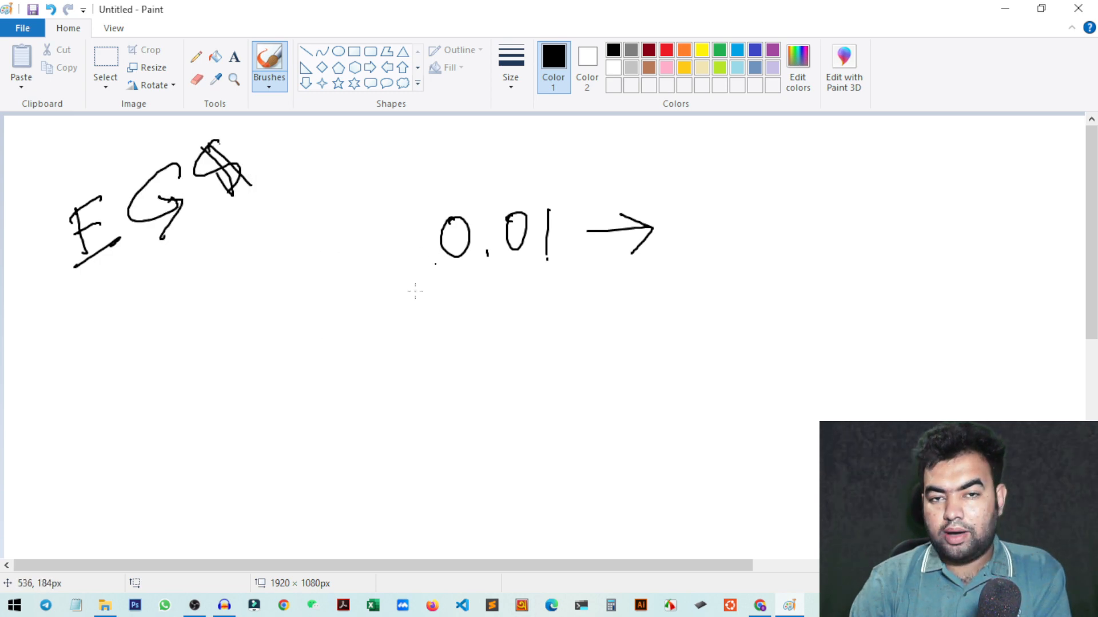
mouse_move(47, 194)
mouse_down()
mouse_move(88, 292)
mouse_move(278, 175)
mouse_move(229, 125)
mouse_move(52, 217)
mouse_up()
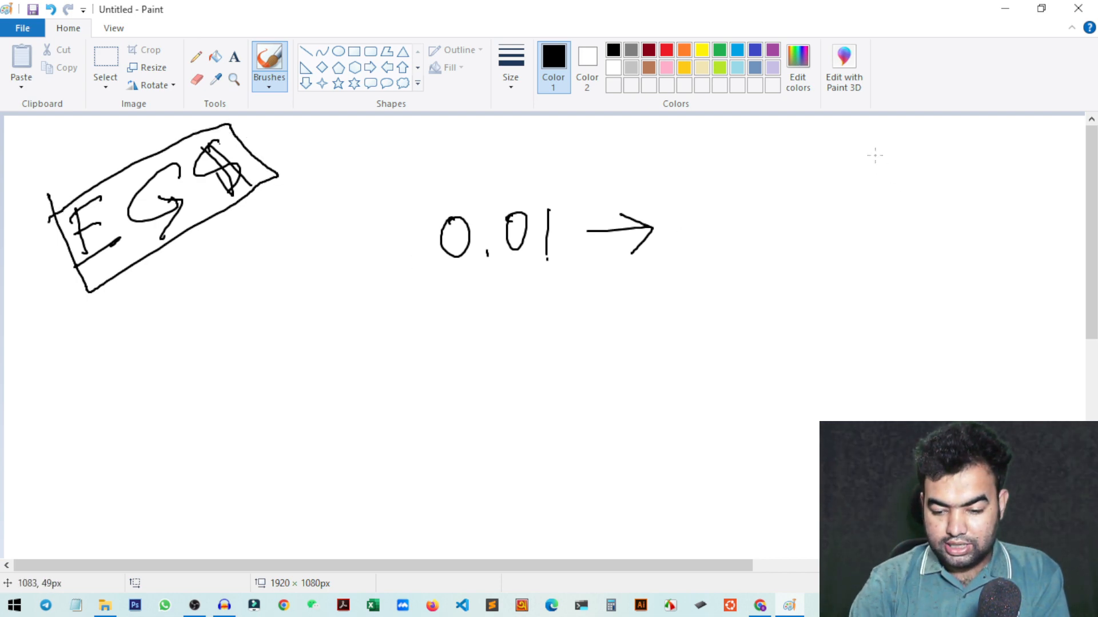
- Write the heading "Sushi" above the 0.01 and underline it
mouse_move(414, 165)
mouse_down()
mouse_move(398, 171)
mouse_move(405, 200)
mouse_move(440, 182)
mouse_move(446, 199)
mouse_up()
mouse_move(466, 179)
mouse_down()
mouse_move(457, 159)
mouse_move(476, 189)
mouse_up()
drag(487, 173, 489, 187)
click(485, 153)
drag(400, 216, 532, 180)
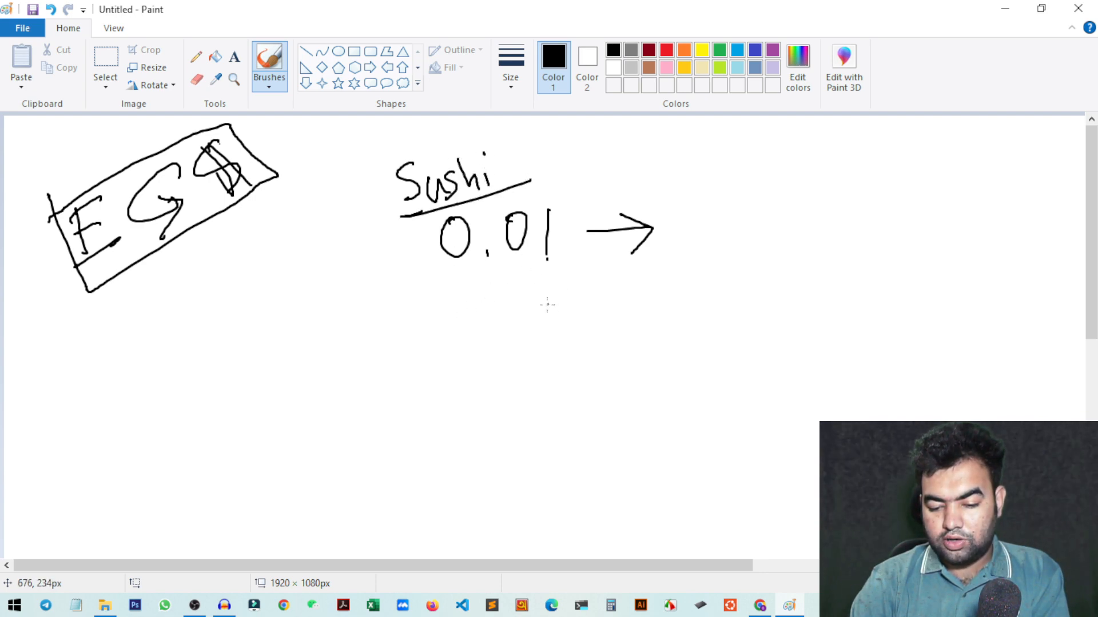
- Write an underlined "Quick" heading across from Sushi and the price 0.02 beneath it
mouse_move(712, 143)
mouse_down()
mouse_move(694, 171)
mouse_move(803, 147)
mouse_up()
drag(699, 194, 850, 164)
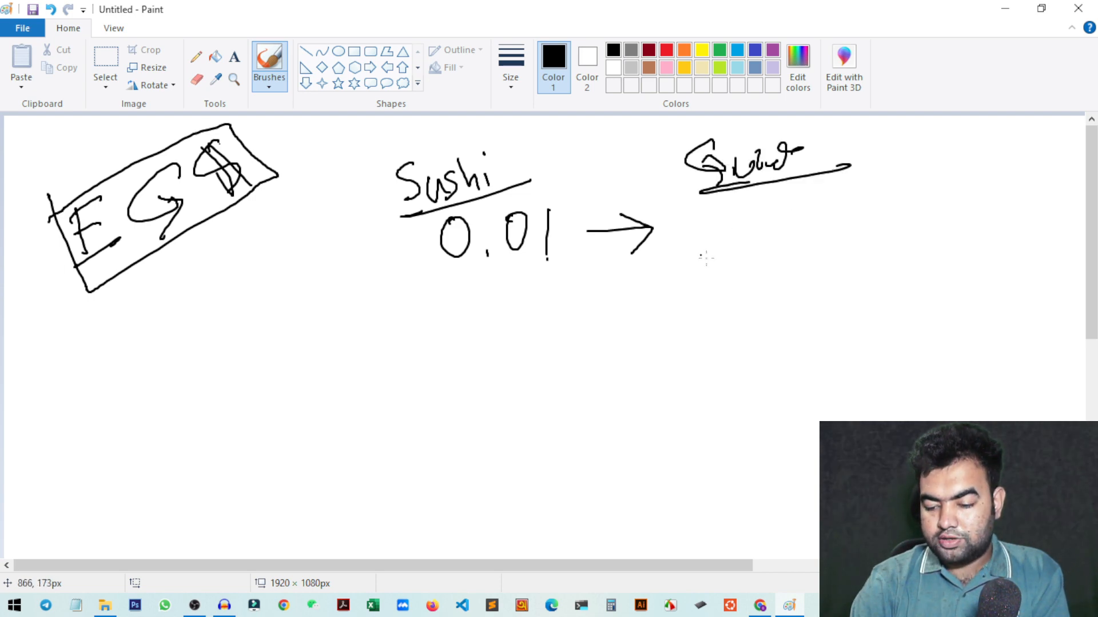
drag(738, 227, 770, 262)
mouse_move(791, 224)
mouse_down()
mouse_move(806, 220)
mouse_move(790, 224)
mouse_up()
mouse_move(821, 220)
mouse_down()
mouse_move(822, 250)
mouse_move(866, 247)
mouse_up()
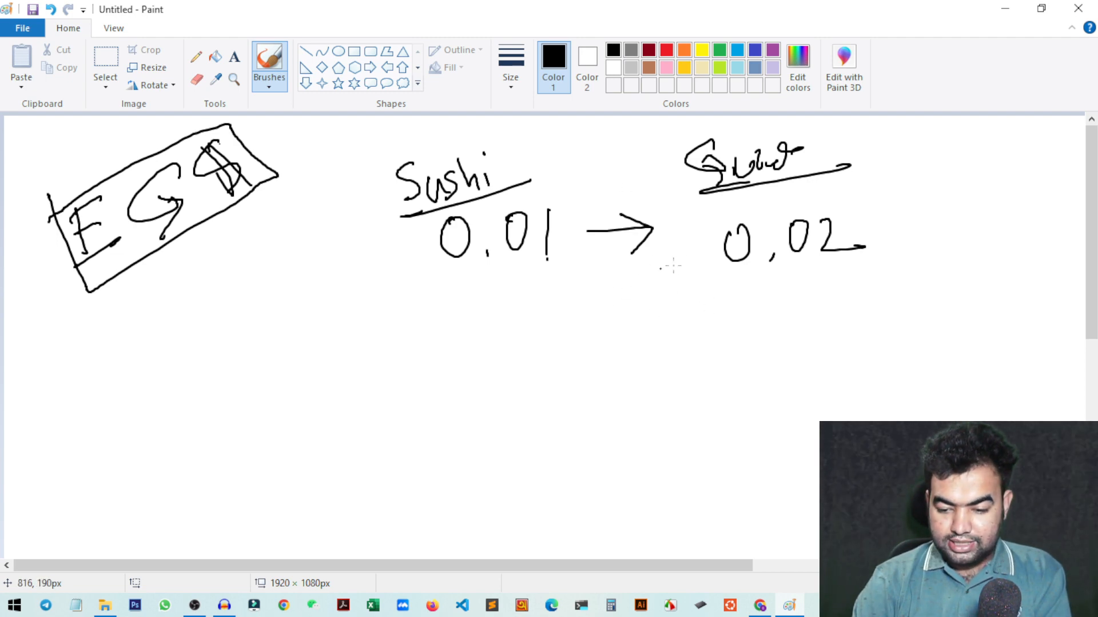
- Write -100 below the Sushi price with an arrow to 120 under the Quick price, underlining both amounts
drag(426, 389, 438, 387)
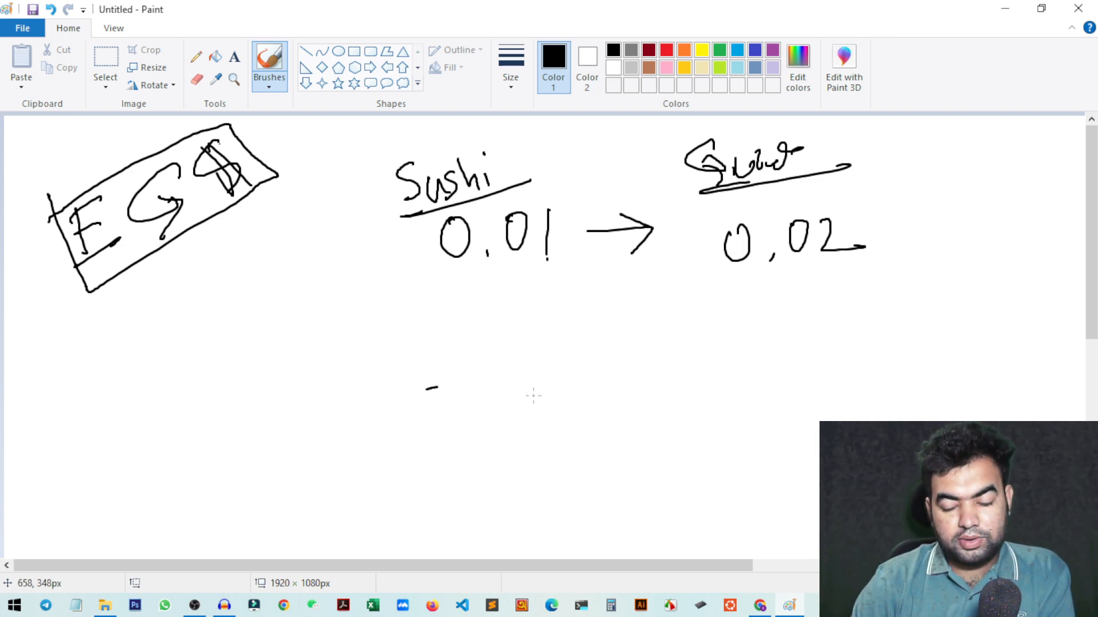
drag(456, 350, 455, 415)
drag(496, 349, 546, 336)
mouse_move(624, 352)
mouse_down()
mouse_move(677, 344)
mouse_move(653, 379)
mouse_up()
mouse_move(742, 324)
mouse_down()
mouse_move(761, 321)
mouse_move(754, 372)
mouse_up()
drag(778, 327, 810, 364)
drag(835, 315, 840, 314)
drag(416, 449, 535, 413)
drag(691, 399, 844, 378)
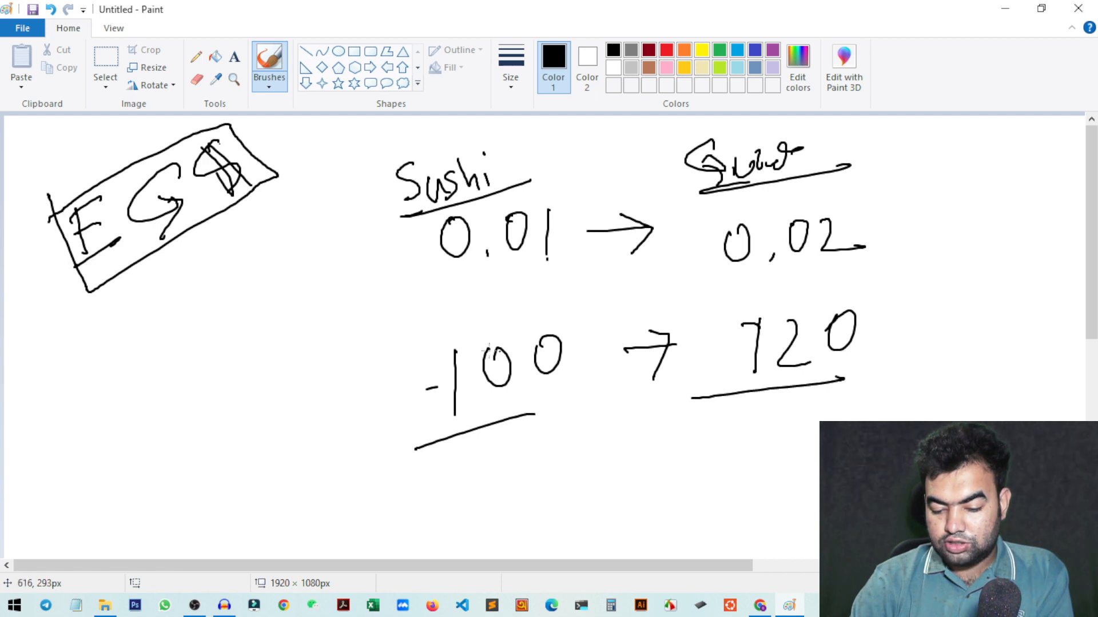
- Write 100 above the -100 and 9% below its underline
drag(424, 289, 433, 334)
mouse_move(463, 293)
mouse_down()
mouse_move(453, 309)
mouse_move(464, 293)
mouse_up()
drag(517, 275, 504, 278)
drag(501, 437, 498, 485)
drag(529, 415, 542, 479)
drag(530, 419, 554, 462)
- Write 109 below the 9% with an arrow to 120, adding an underlined subtraction beneath the 120
drag(515, 503, 530, 550)
mouse_move(544, 503)
mouse_down()
mouse_move(555, 524)
mouse_move(547, 504)
mouse_up()
mouse_move(595, 488)
mouse_down()
mouse_move(571, 497)
mouse_move(586, 523)
mouse_up()
mouse_move(654, 461)
mouse_down()
mouse_move(679, 475)
mouse_move(660, 517)
mouse_up()
mouse_move(727, 444)
mouse_down()
mouse_move(735, 492)
mouse_move(815, 472)
mouse_up()
drag(819, 435, 816, 460)
mouse_move(713, 521)
mouse_down()
mouse_move(758, 516)
mouse_move(782, 532)
mouse_up()
drag(800, 493, 801, 492)
drag(765, 547, 827, 528)
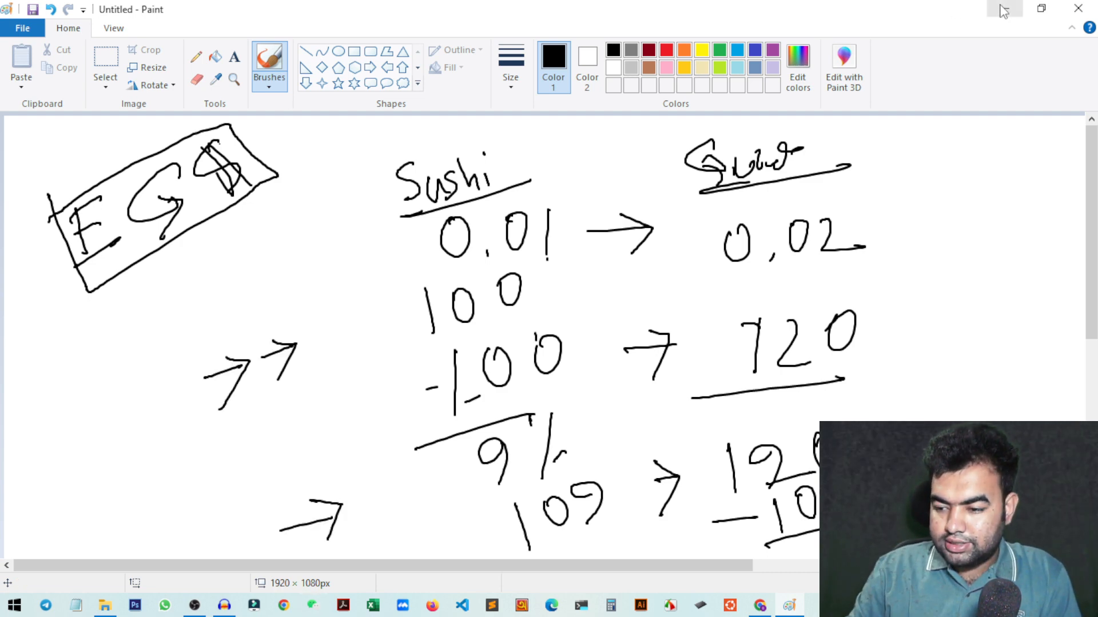
- Switch to the Furucombo page in the browser, launch its app and choose the Polygon network
click(1004, 10)
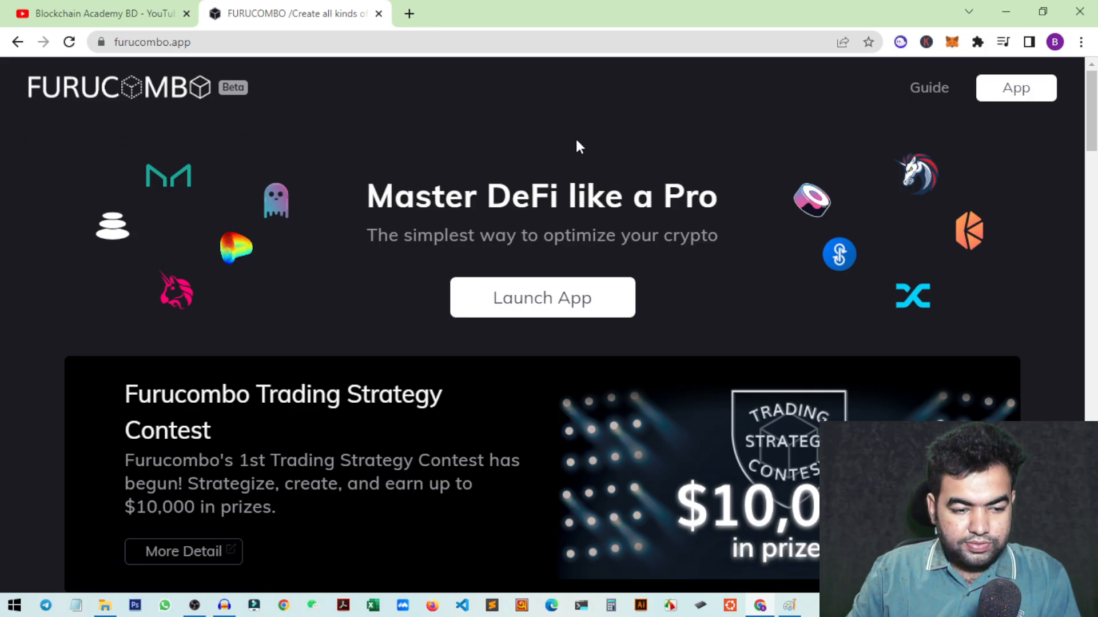
click(1015, 89)
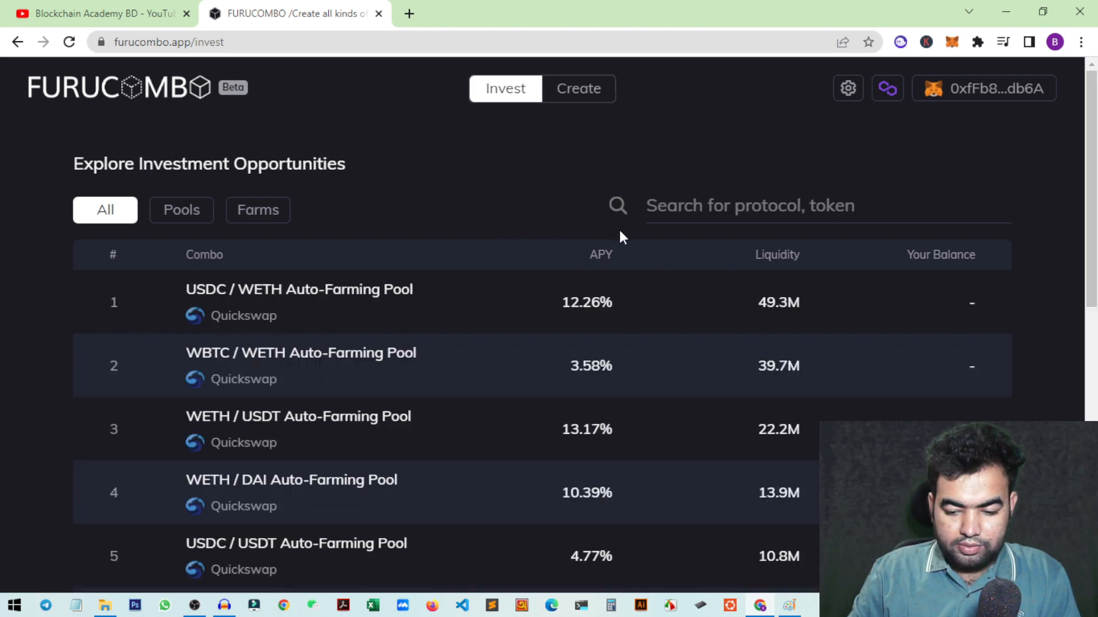
click(888, 92)
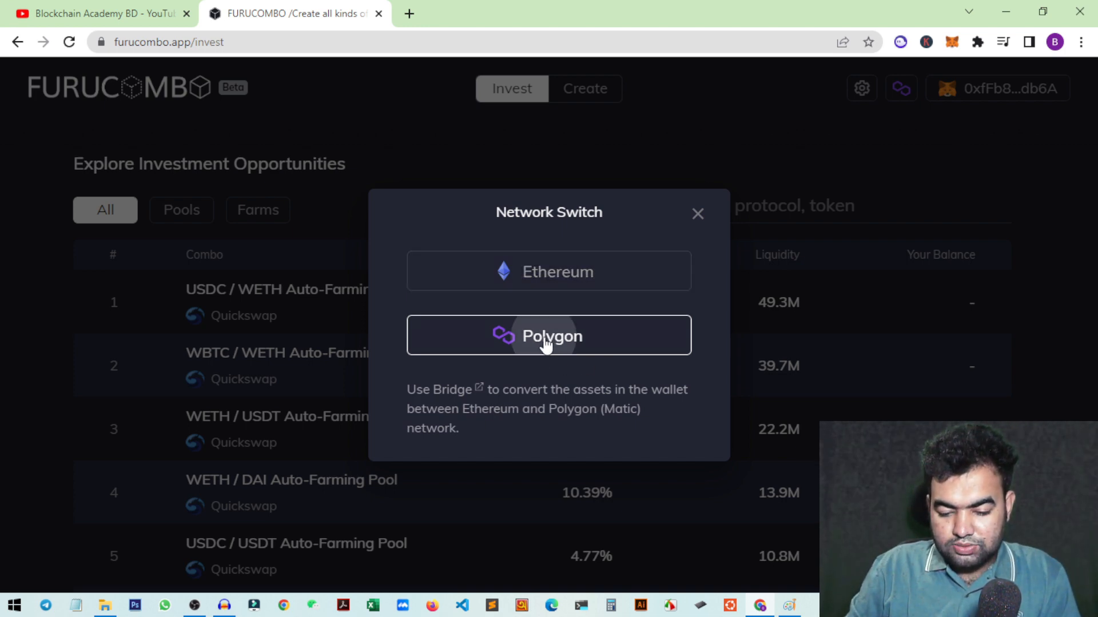
click(544, 343)
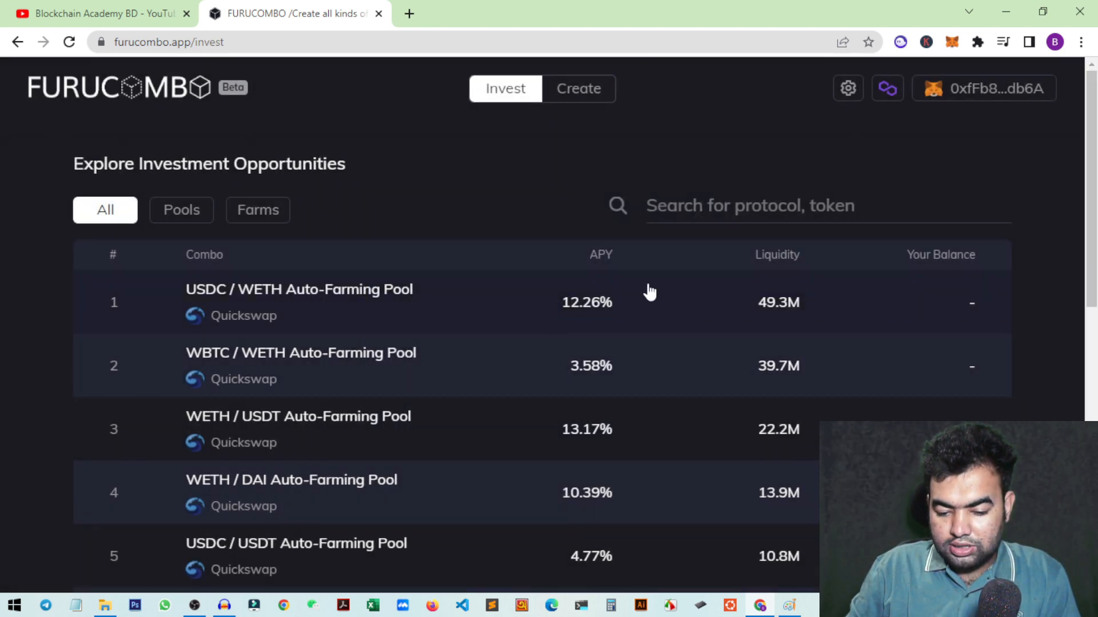
- Remove all existing cubes from the Create workspace and display the page in full screen
click(587, 95)
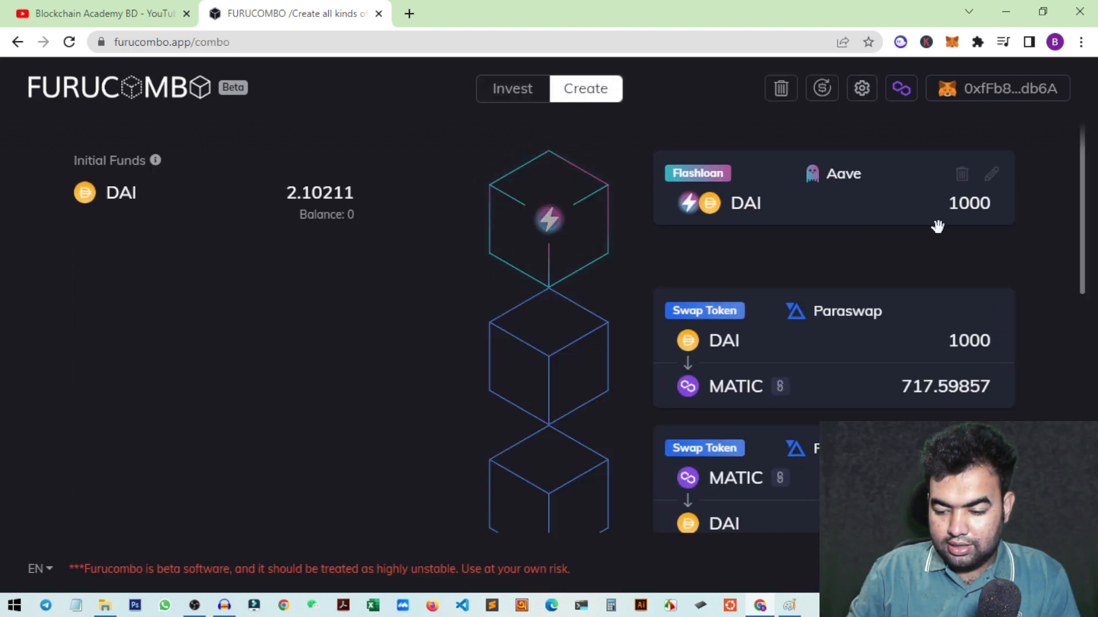
click(962, 181)
click(963, 183)
click(962, 183)
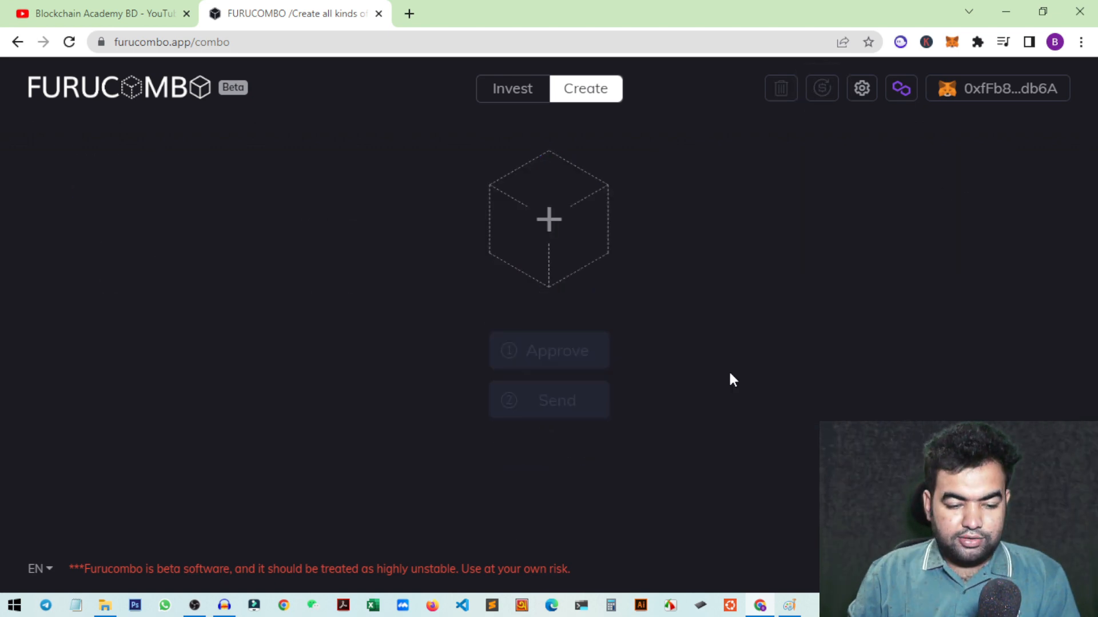
click(1081, 42)
click(1073, 192)
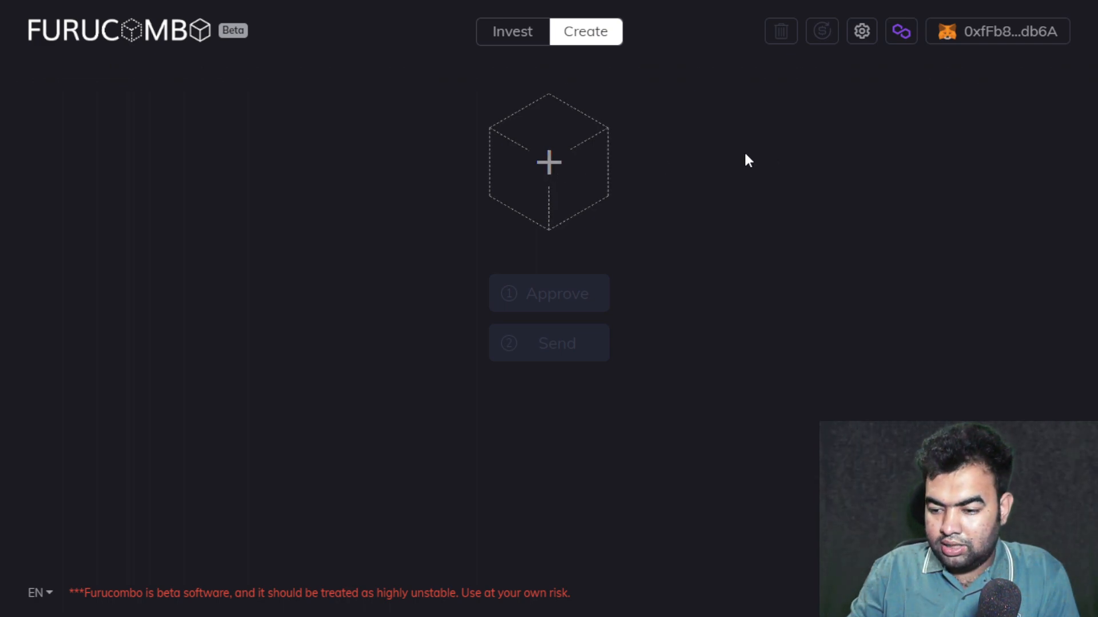
- Start a new Aave Flashloan cube in the empty combo
click(548, 165)
scroll(689, 148, down, 4)
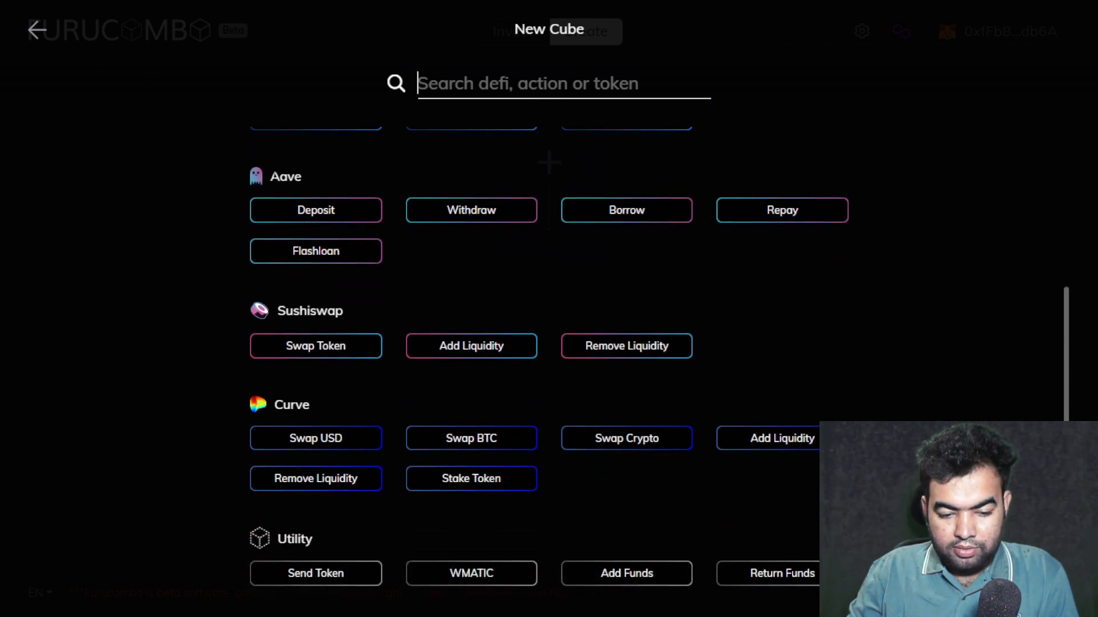
click(319, 256)
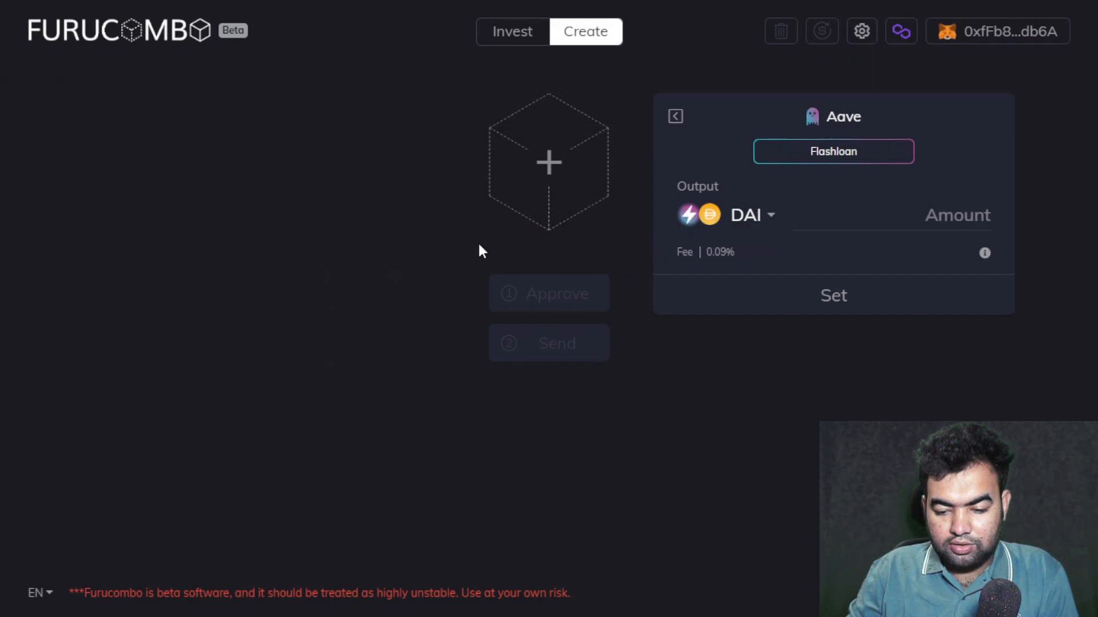
- Browse the tokens available for the flashloan and select DAI as its output
click(765, 223)
scroll(788, 343, down, 2)
scroll(789, 366, up, 2)
scroll(786, 385, down, 2)
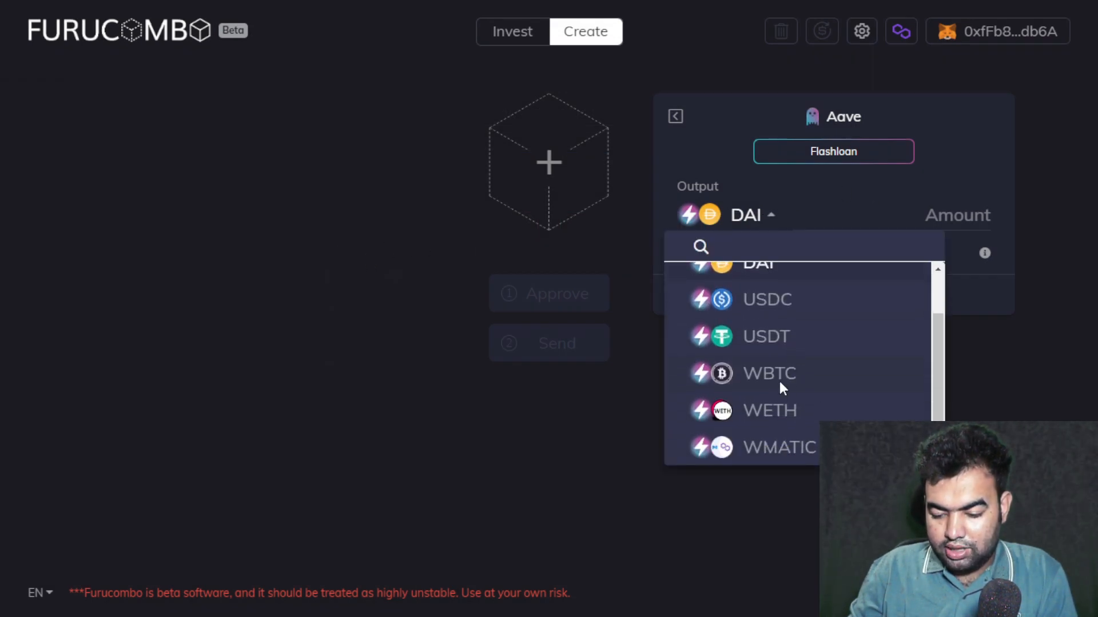
scroll(766, 334, up, 2)
scroll(778, 377, down, 2)
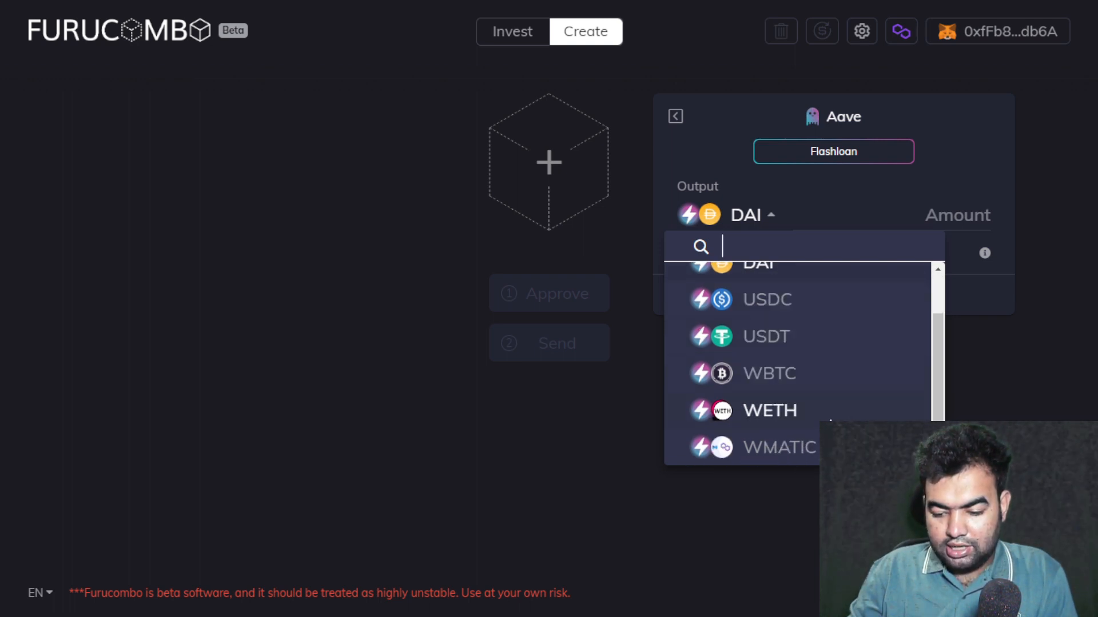
scroll(881, 378, up, 2)
click(781, 323)
- Set the flashloan amount to 500 DAI and apply it to the combo
click(891, 220)
text(10)
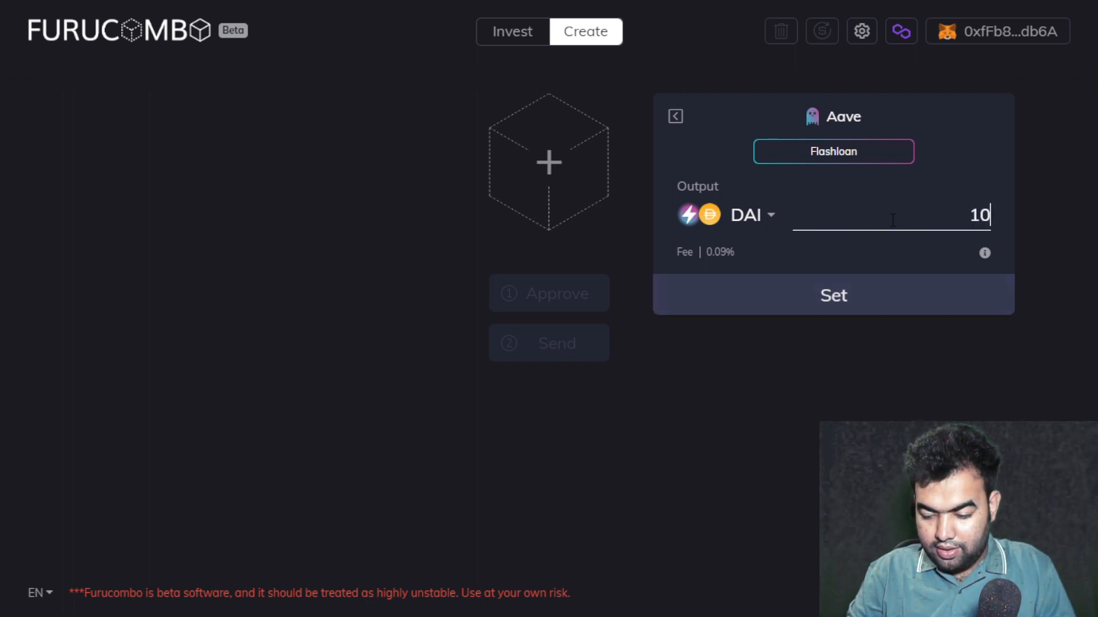
text(00)
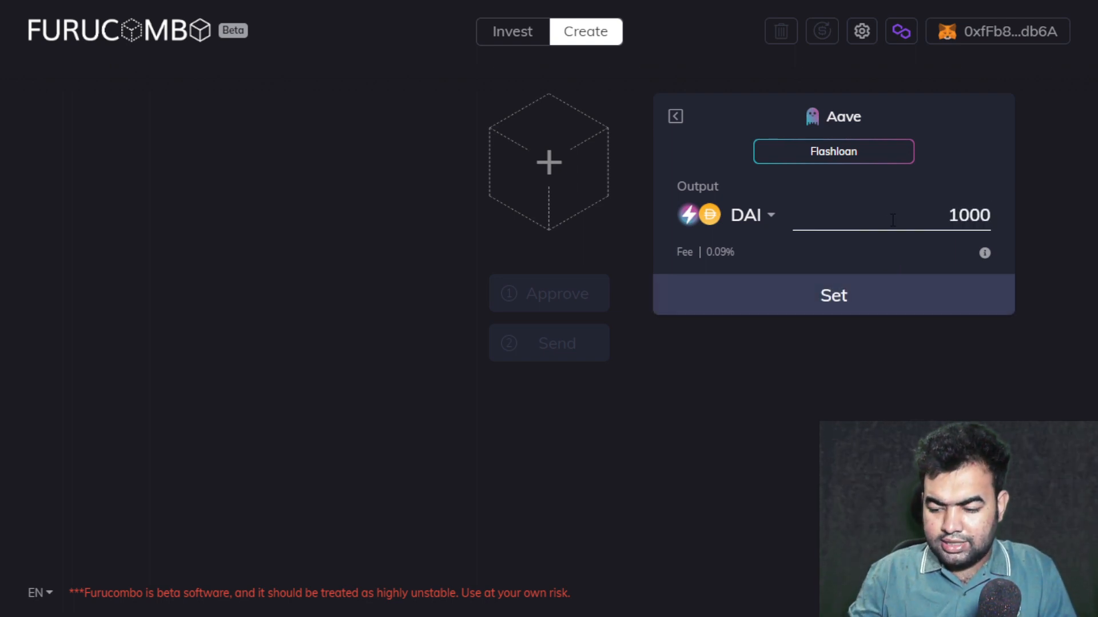
drag(971, 216, 915, 217)
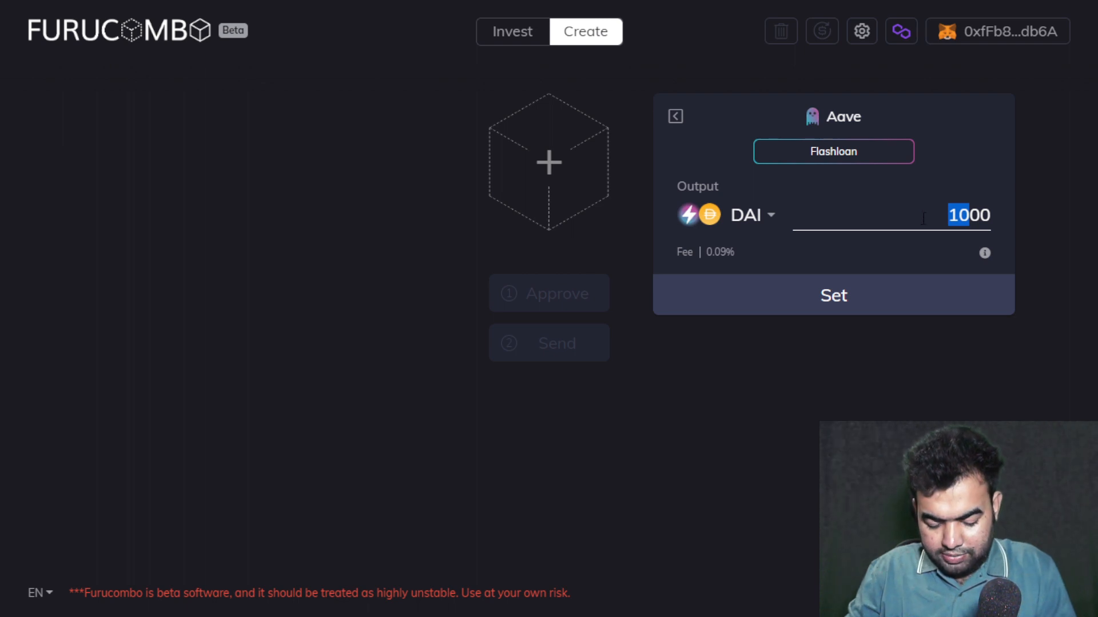
text(5)
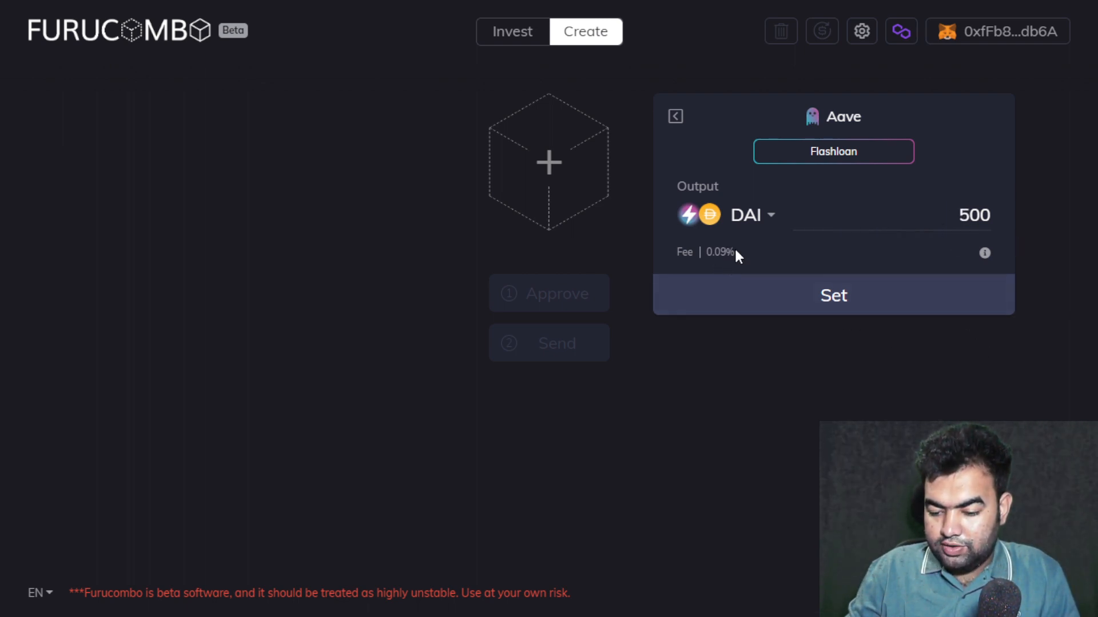
click(712, 256)
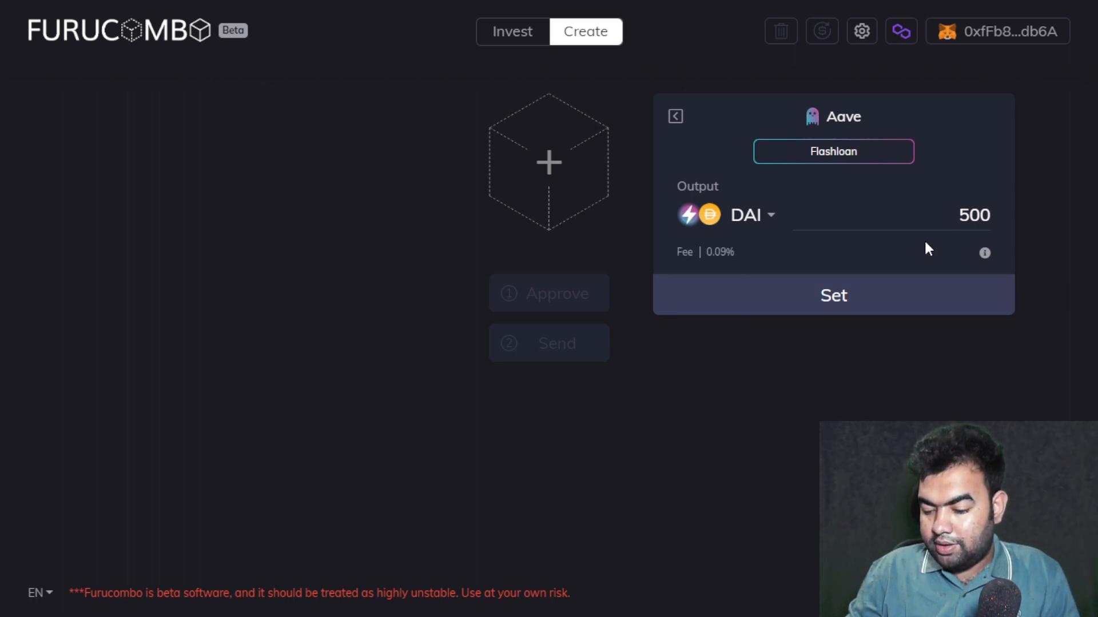
click(850, 300)
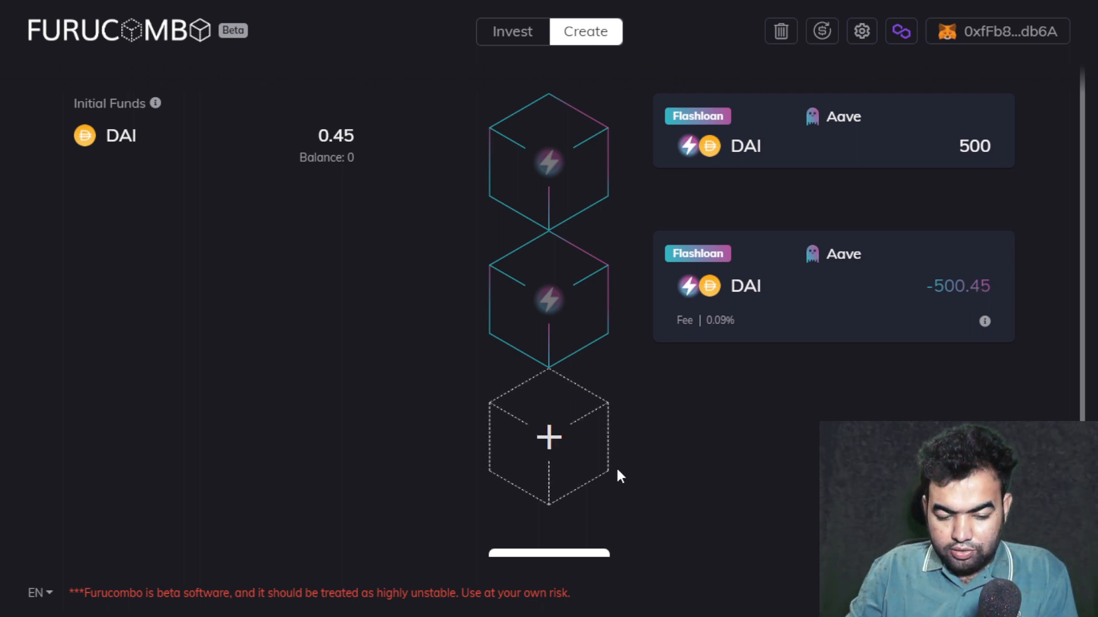
- Start a new Paraswap Swap Token cube below the two flashloan cubes
scroll(862, 394, down, 2)
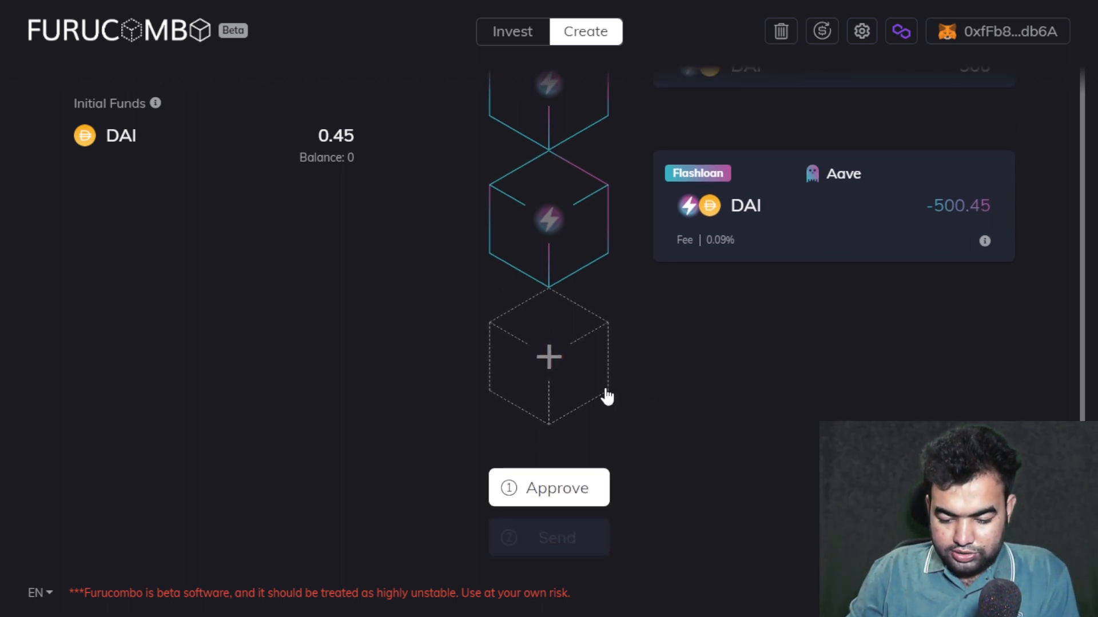
click(550, 357)
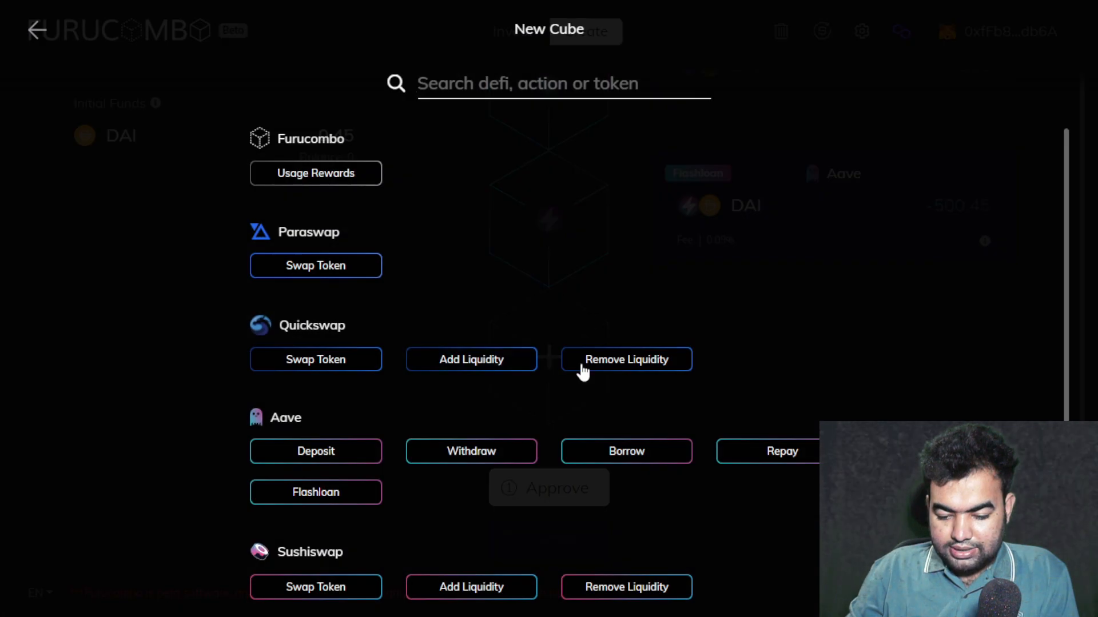
scroll(769, 394, down, 2)
scroll(486, 321, up, 2)
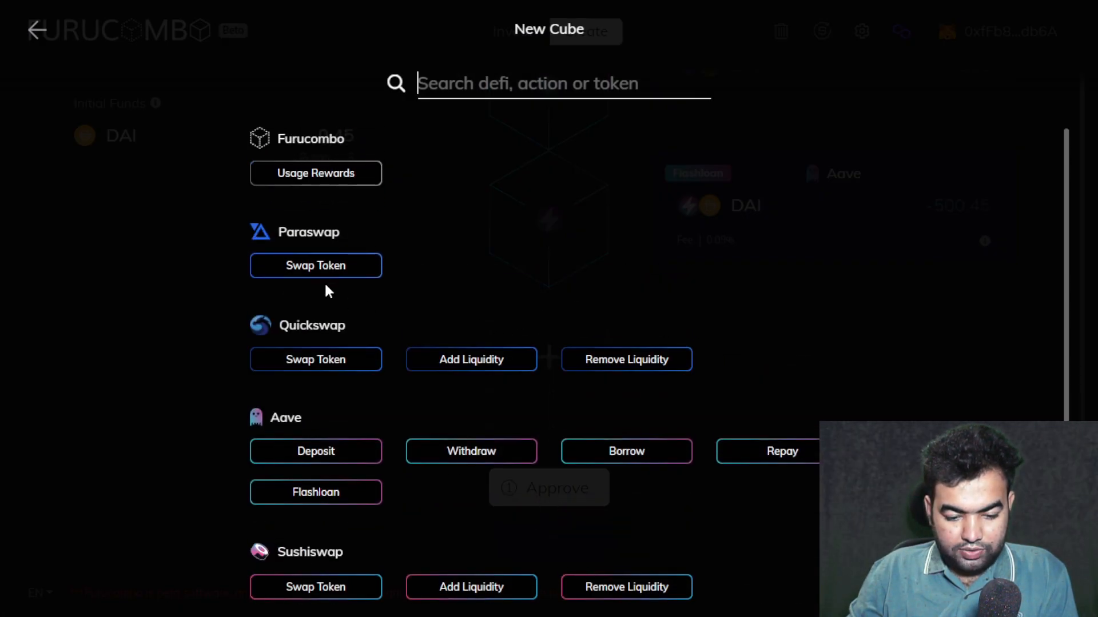
scroll(406, 274, down, 4)
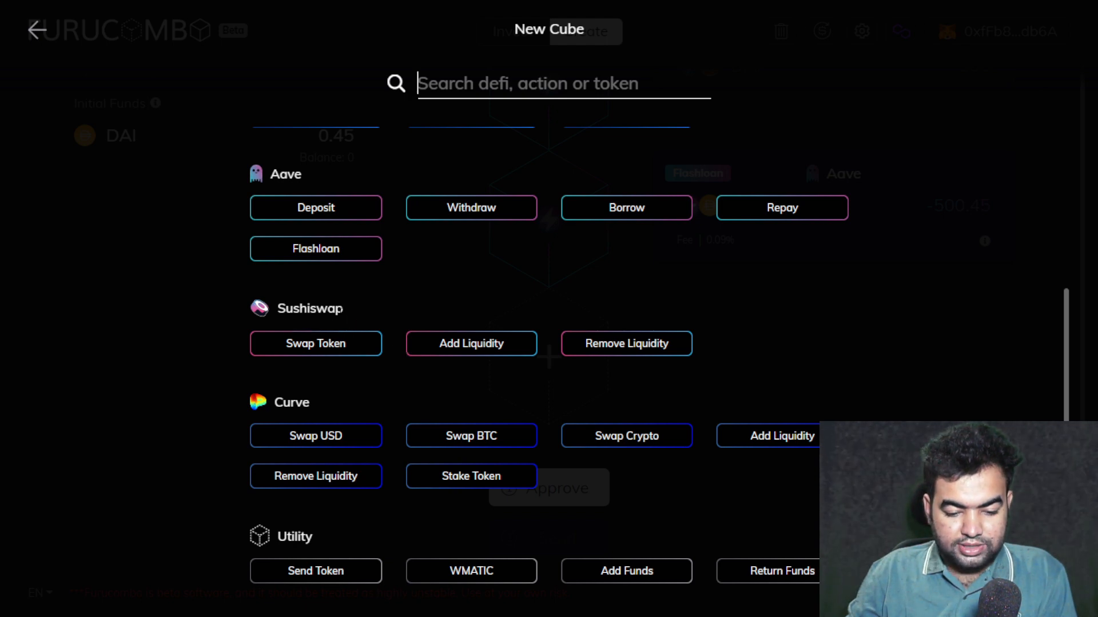
scroll(355, 297, up, 4)
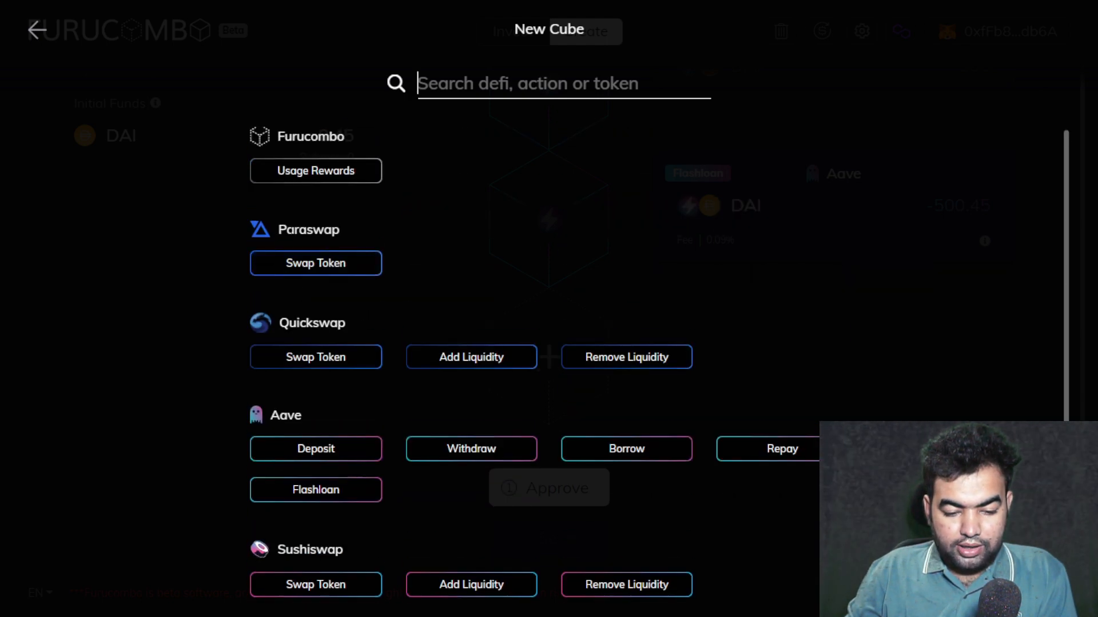
scroll(387, 394, down, 4)
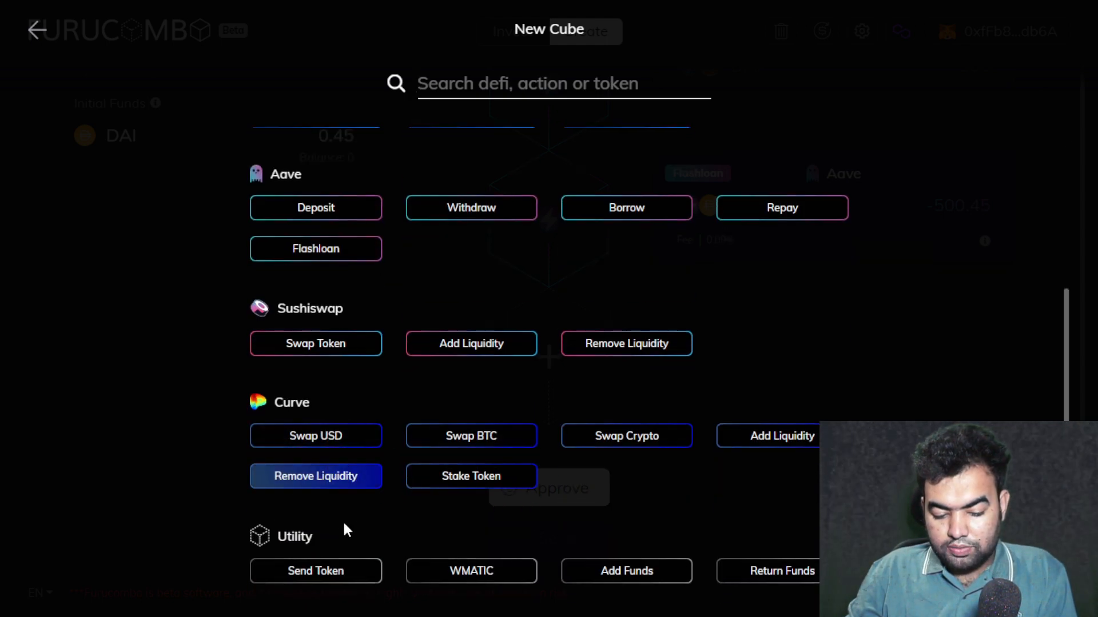
scroll(434, 377, up, 4)
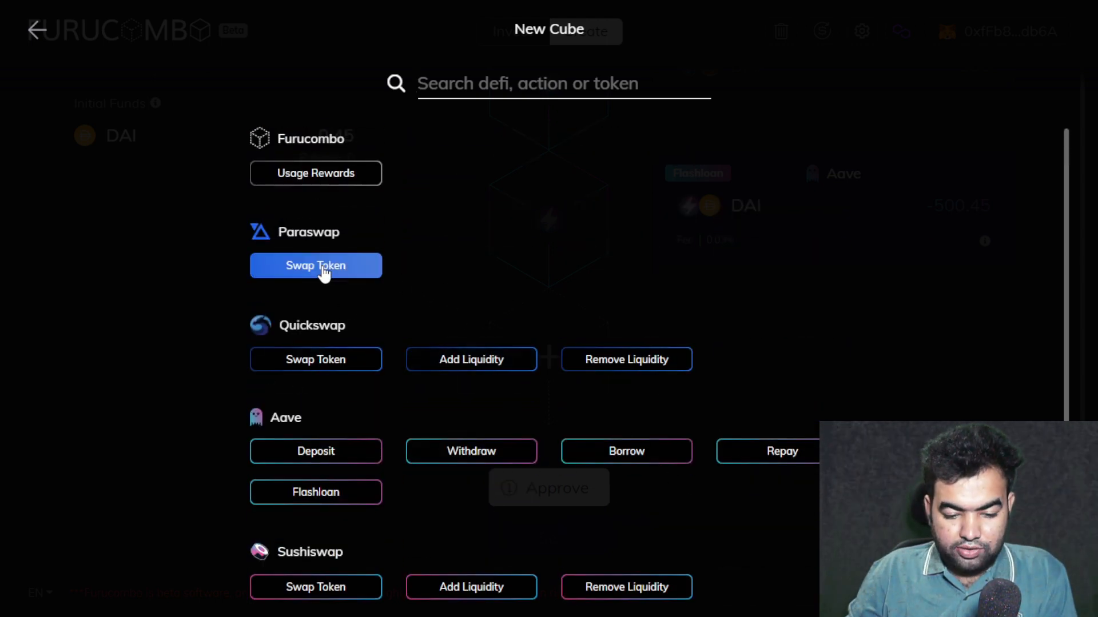
click(314, 269)
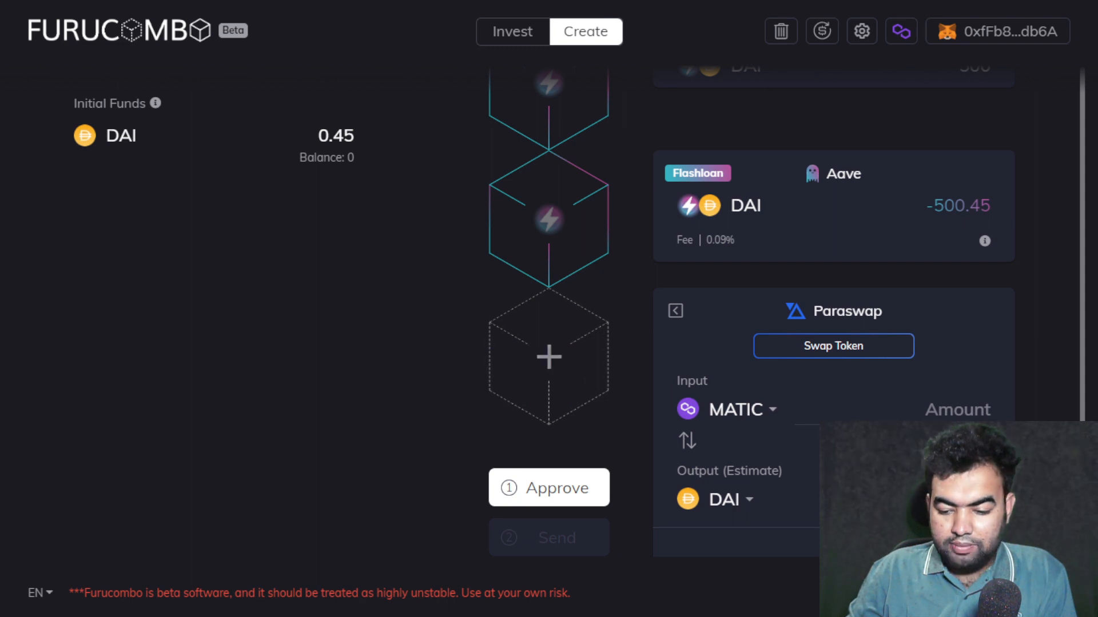
scroll(807, 397, down, 1)
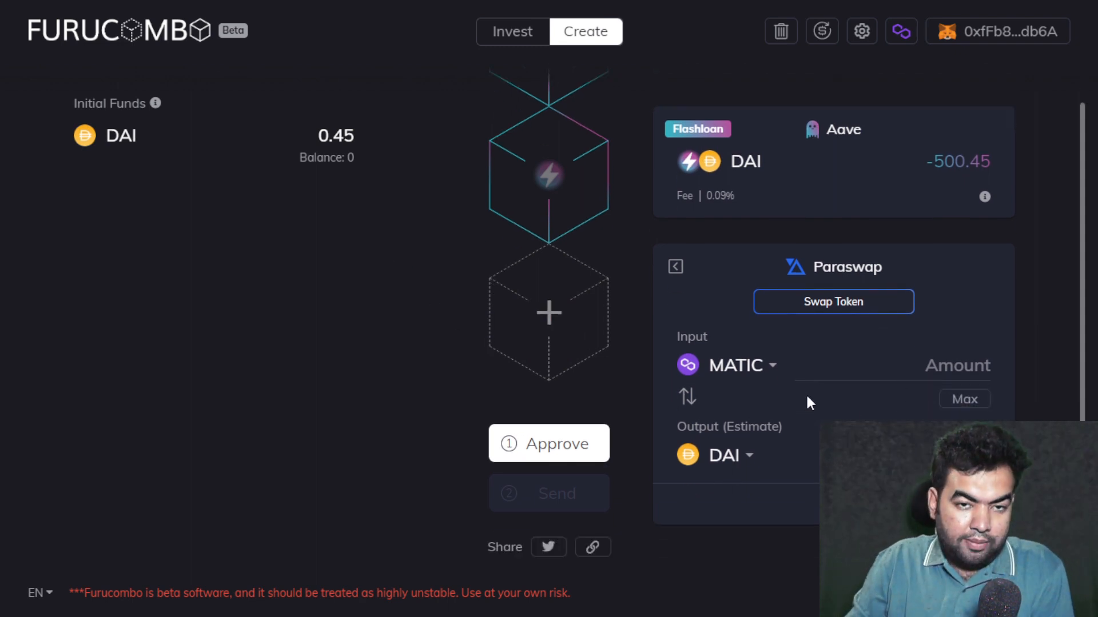
scroll(807, 400, up, 3)
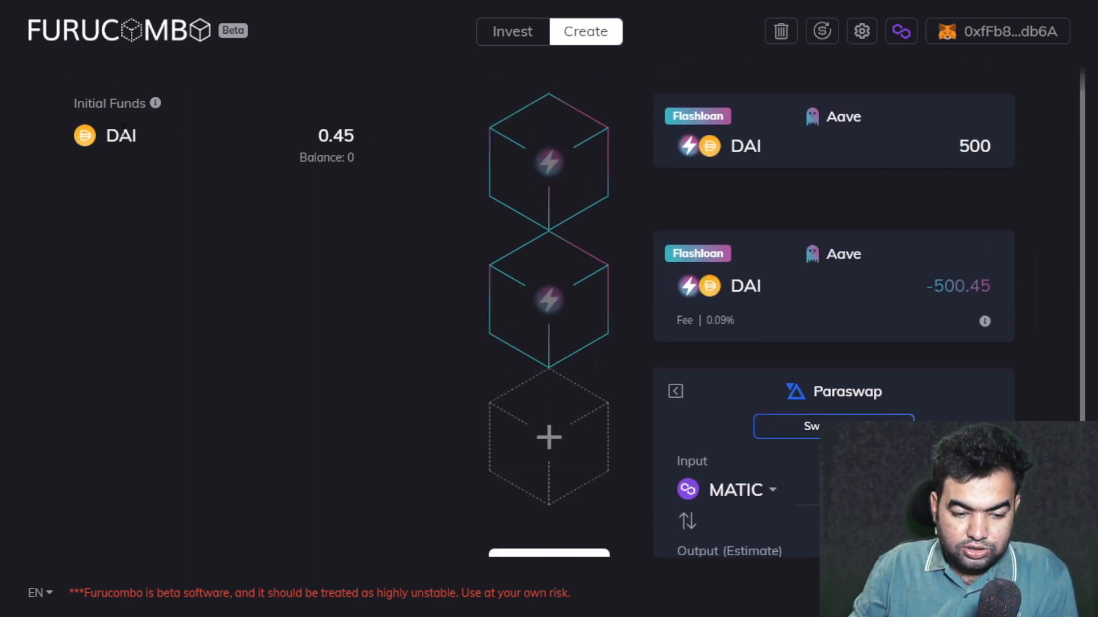
- Examine the token and amount listed under Initial Funds for the flashloan combo
double_click(118, 135)
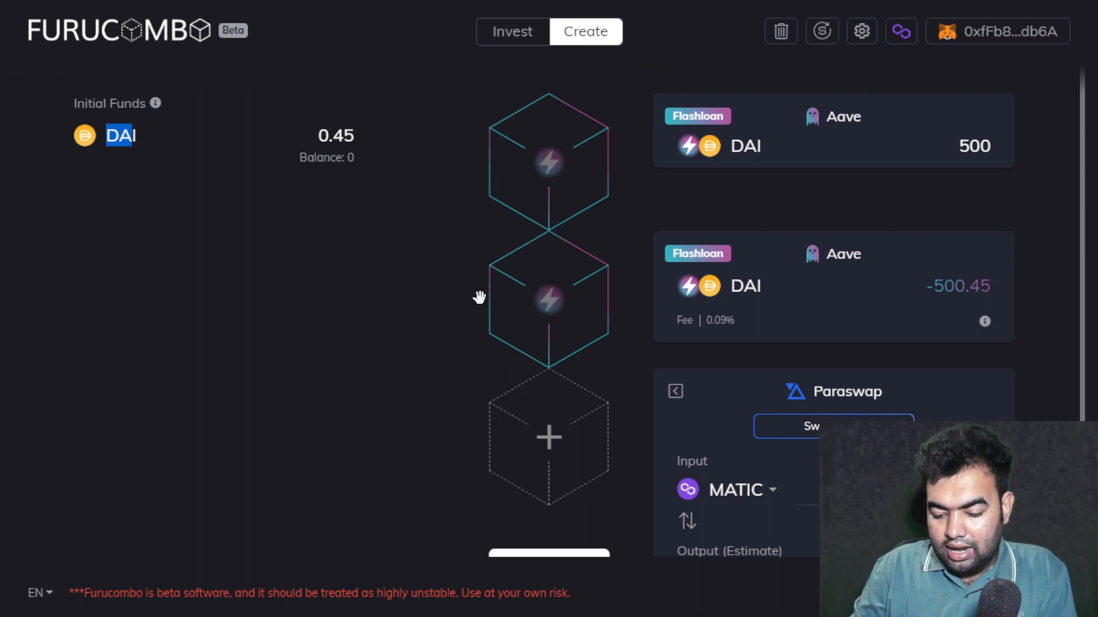
scroll(517, 304, down, 2)
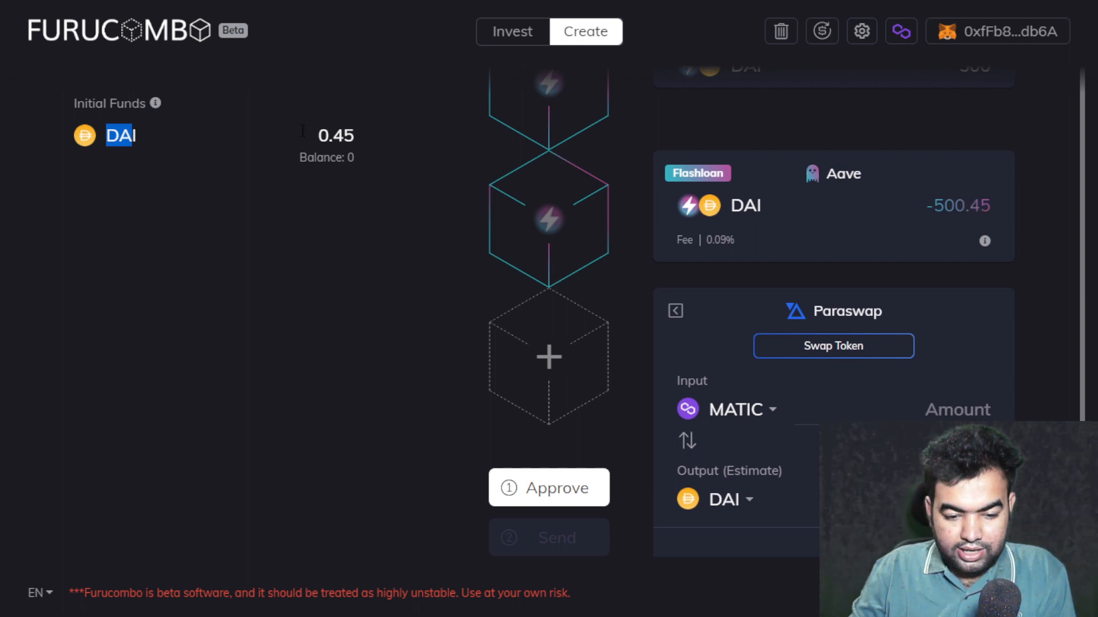
drag(330, 138, 357, 143)
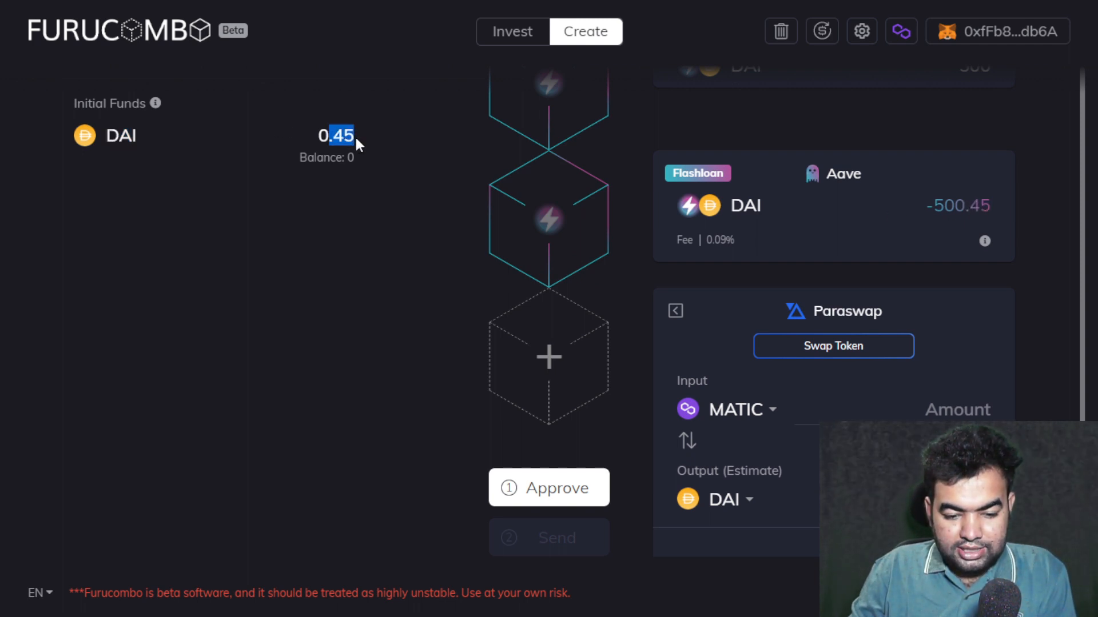
click(357, 144)
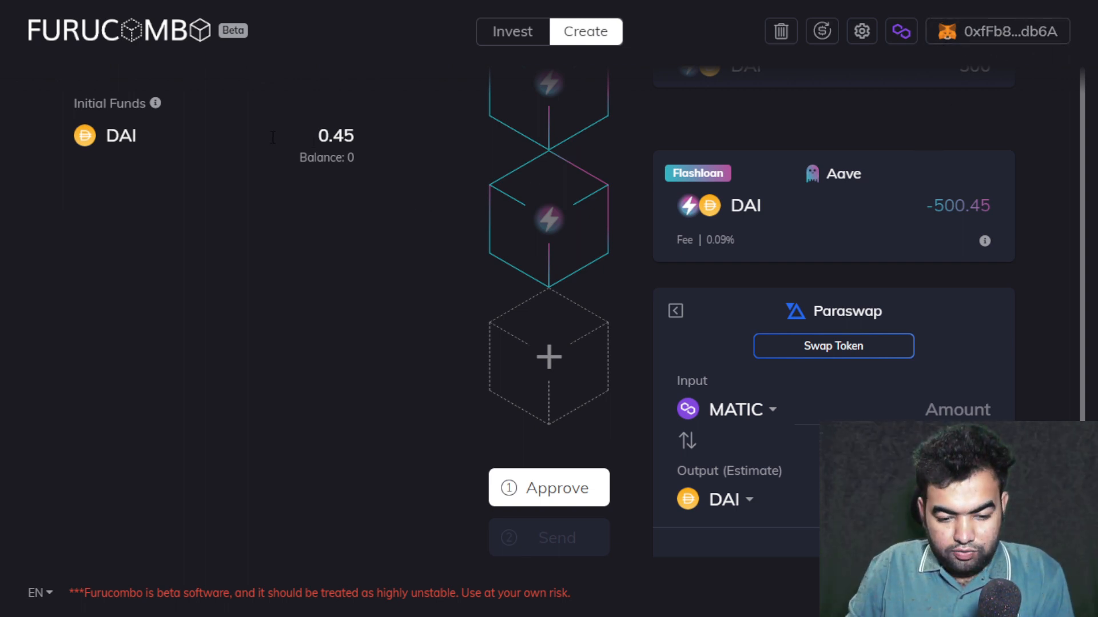
drag(329, 143, 356, 143)
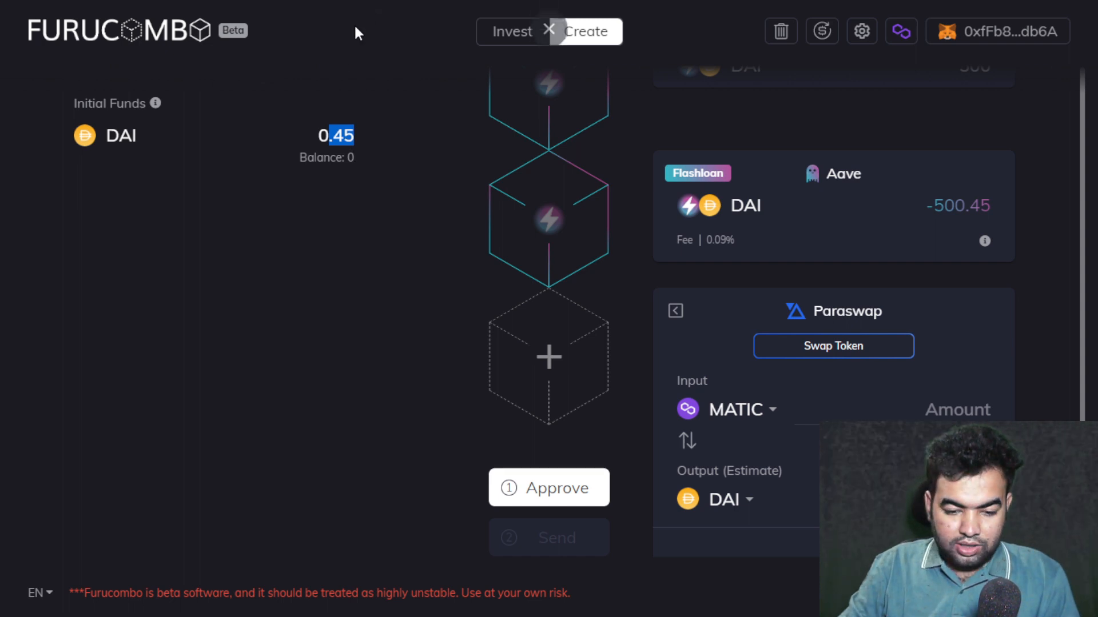
- Reverse the Paraswap swap to run from DAI to MATIC, set the input to 500 DAI and apply it
scroll(829, 355, down, 1)
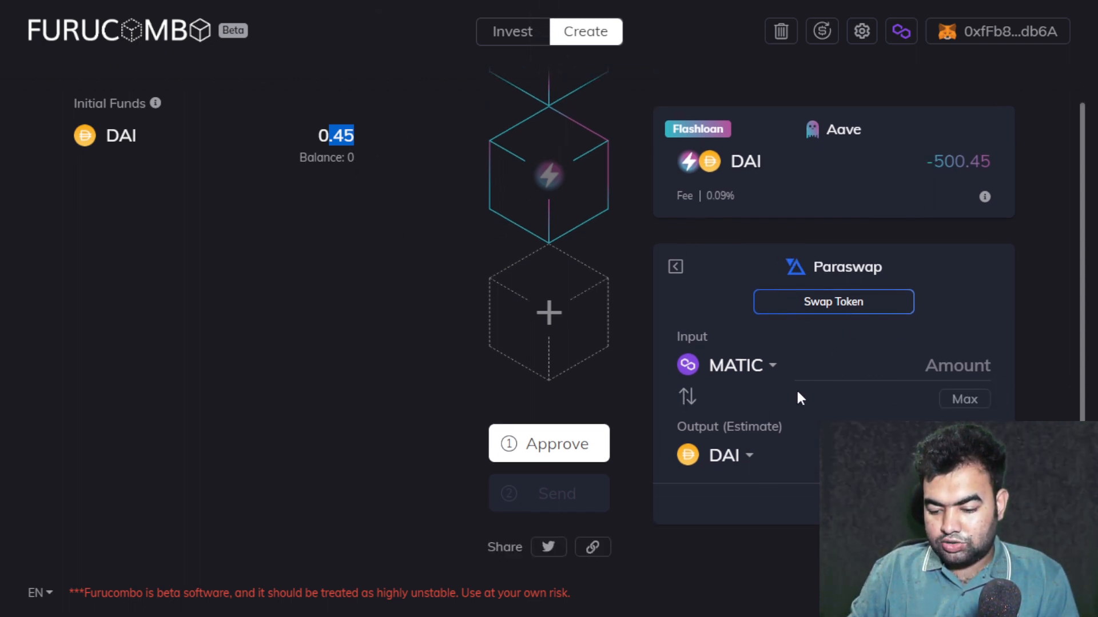
click(687, 401)
click(687, 400)
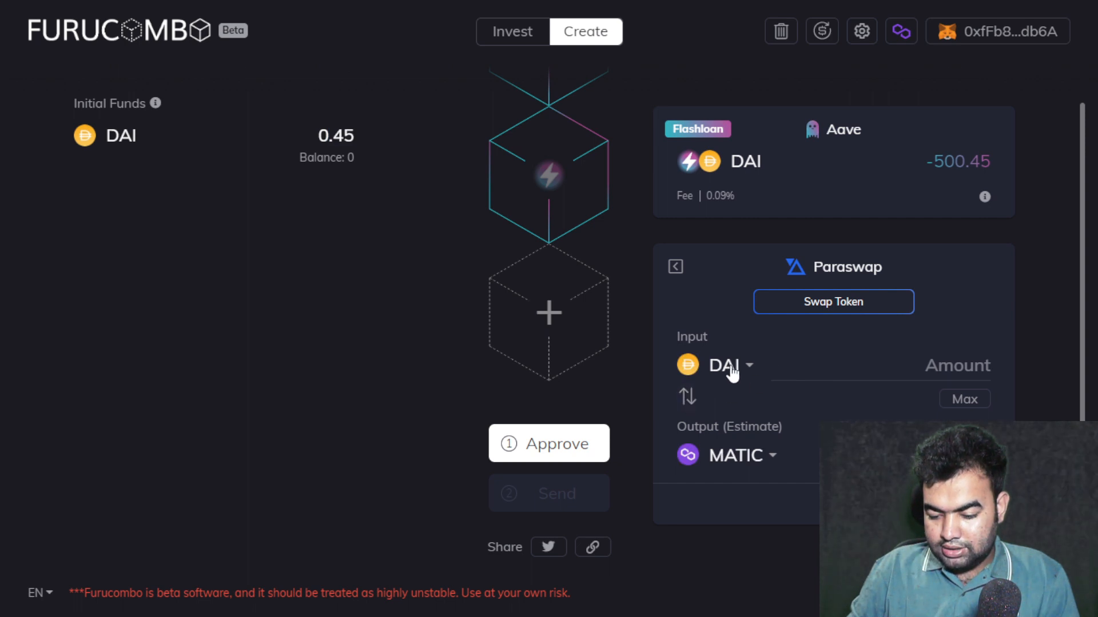
click(904, 377)
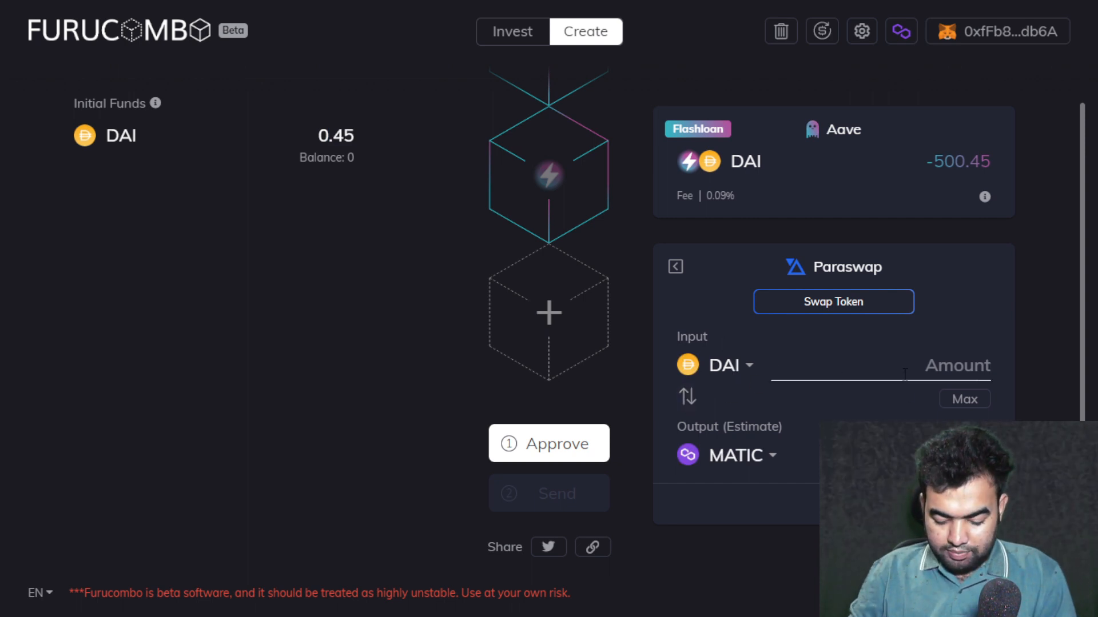
text(500)
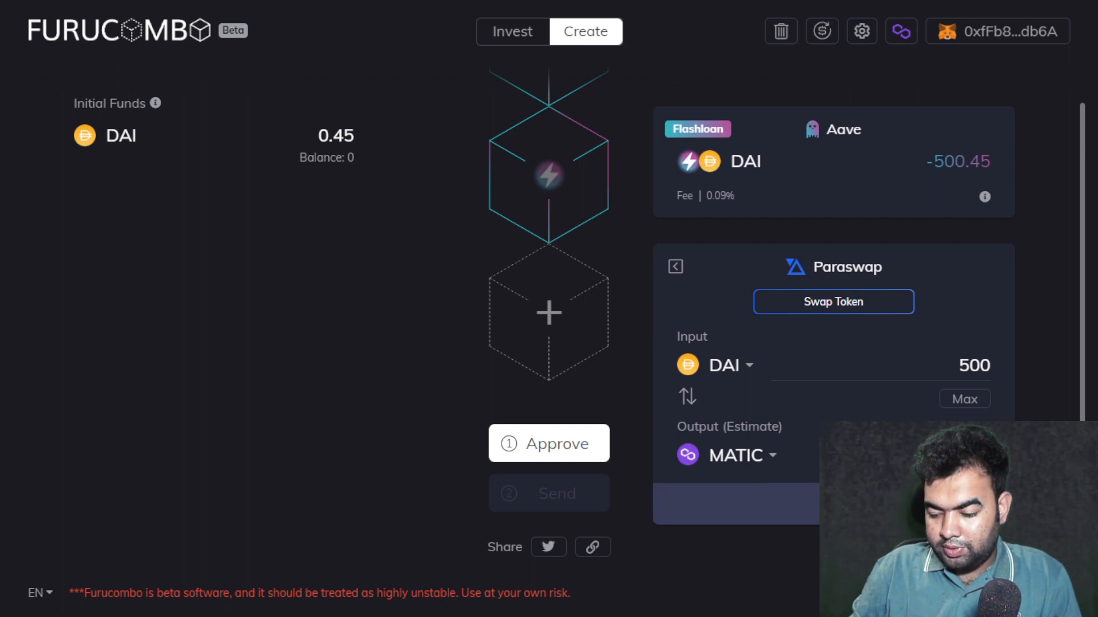
drag(814, 269, 880, 267)
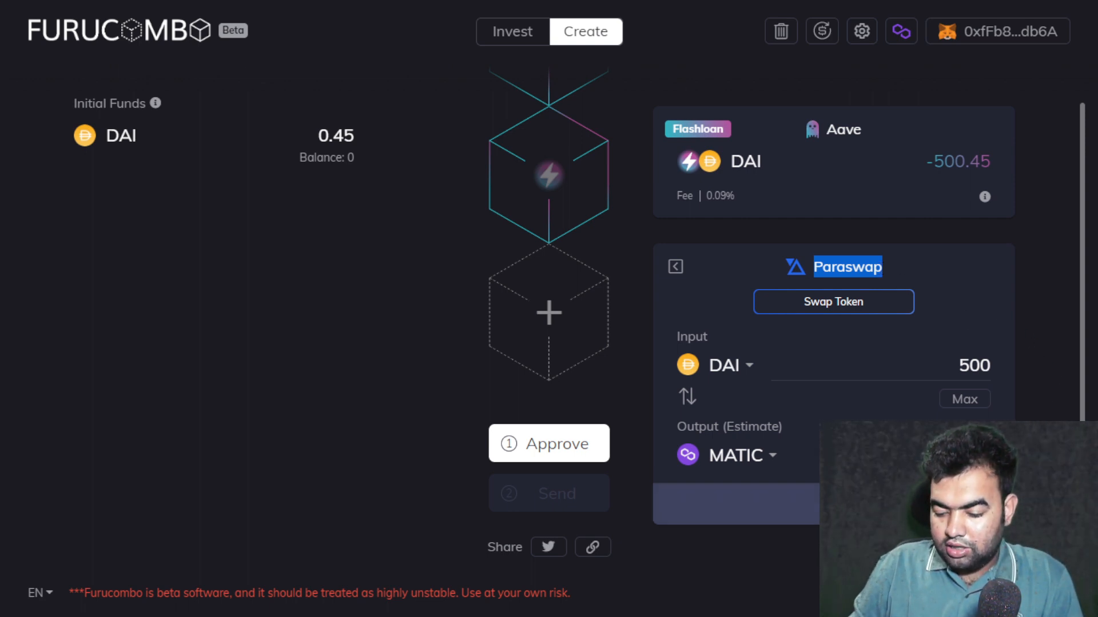
click(736, 504)
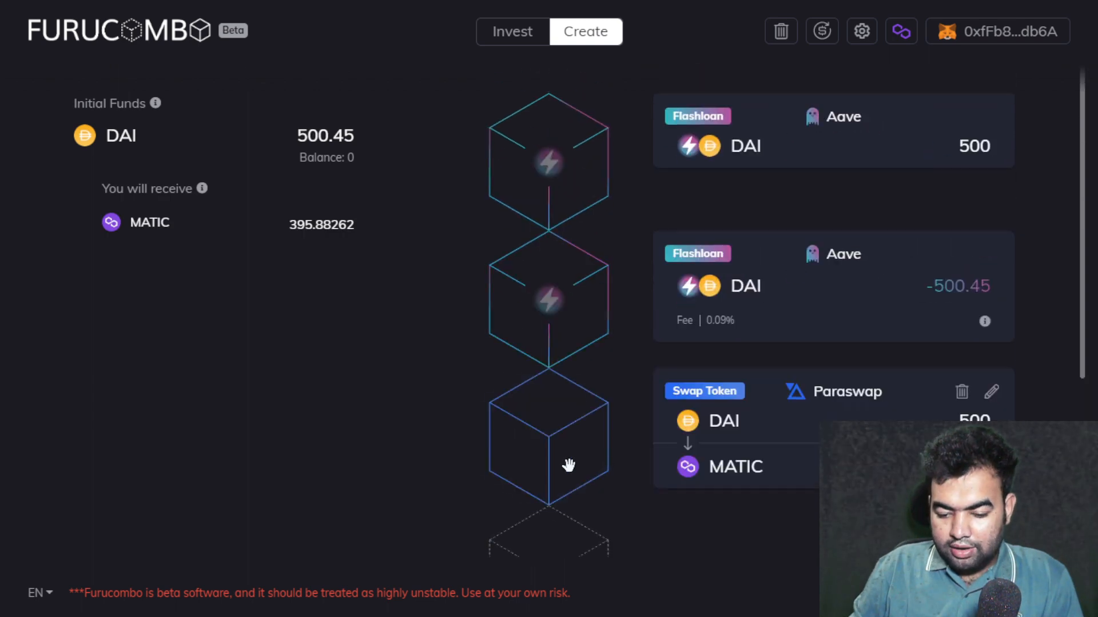
- Move the DAI-to-MATIC swap cube between the two Aave flashloan cubes and check the funds summary
drag(549, 437, 563, 259)
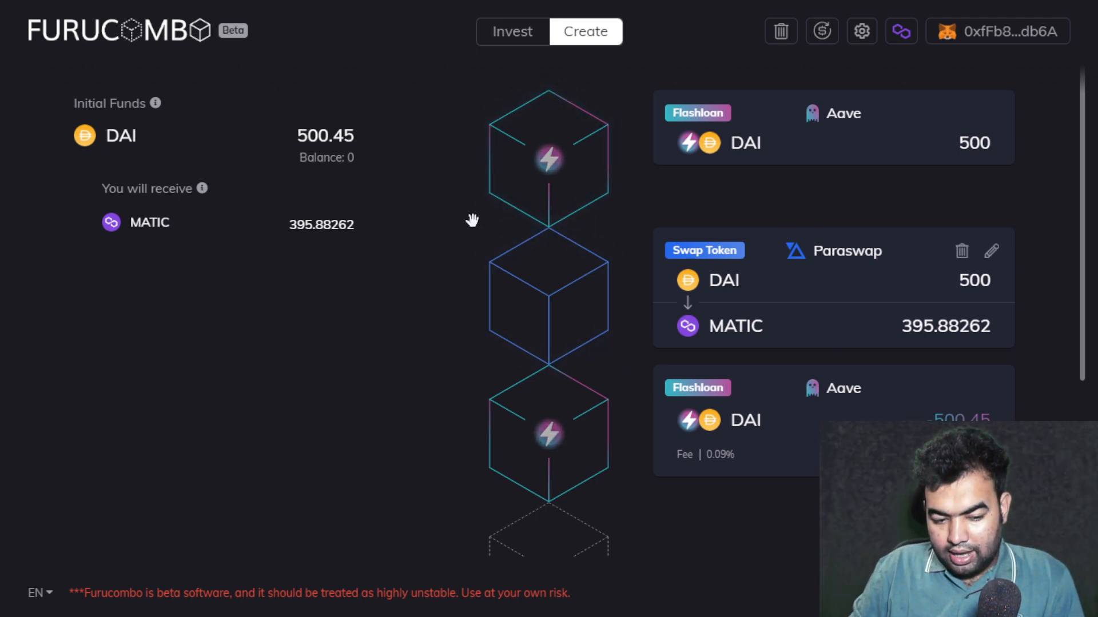
drag(138, 188, 194, 189)
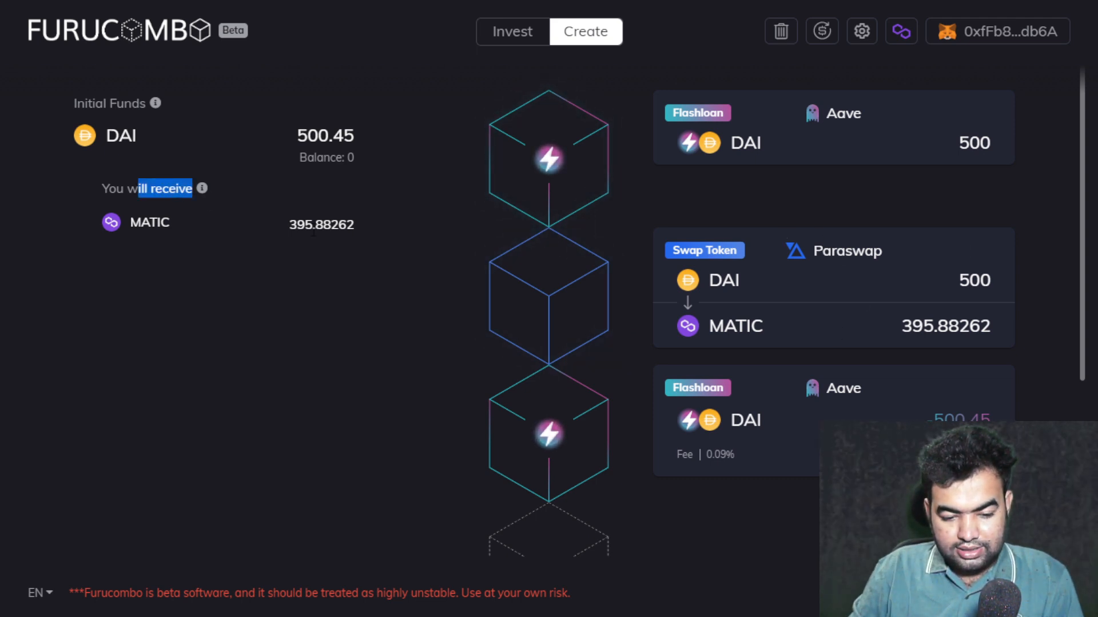
drag(307, 136, 354, 135)
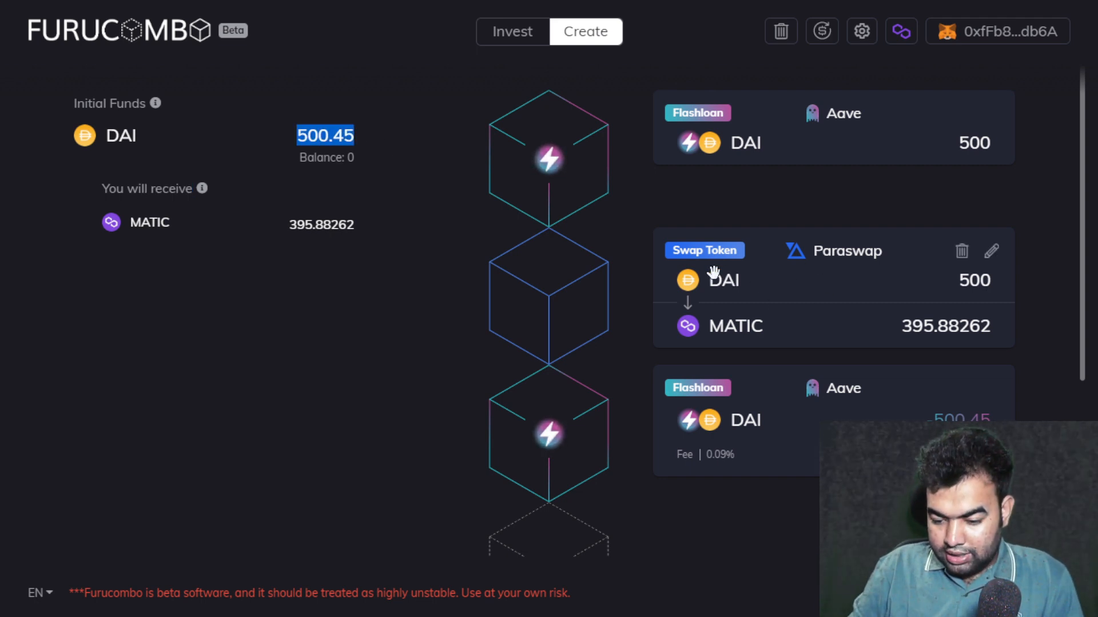
- Start a Quickswap Swap Token cube at the end of the combo with the maximum MATIC amount as input
scroll(573, 354, down, 4)
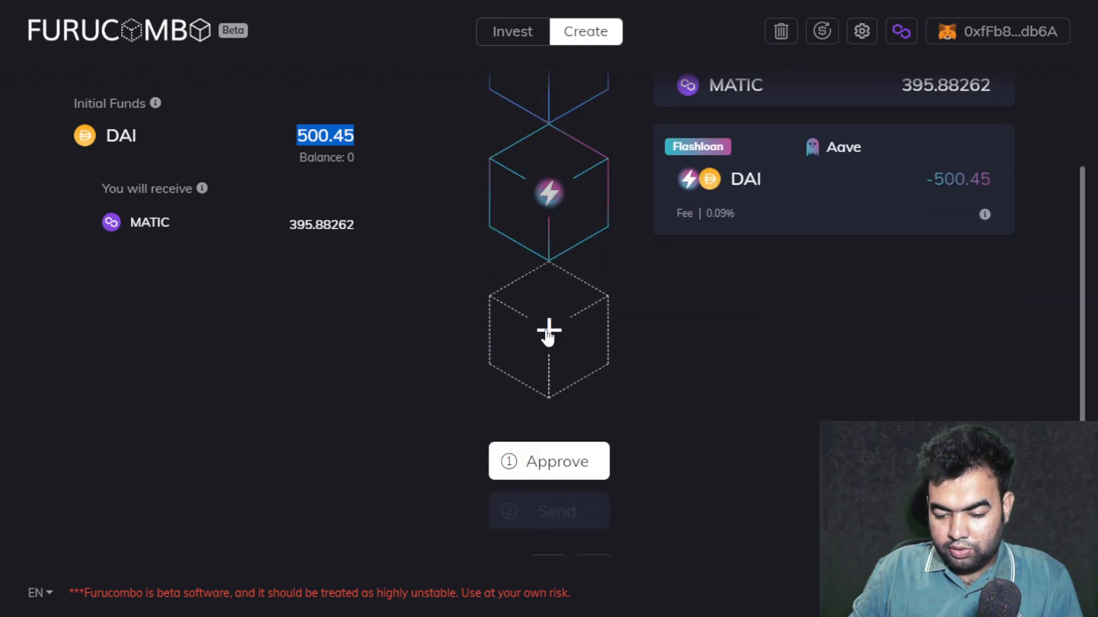
click(549, 331)
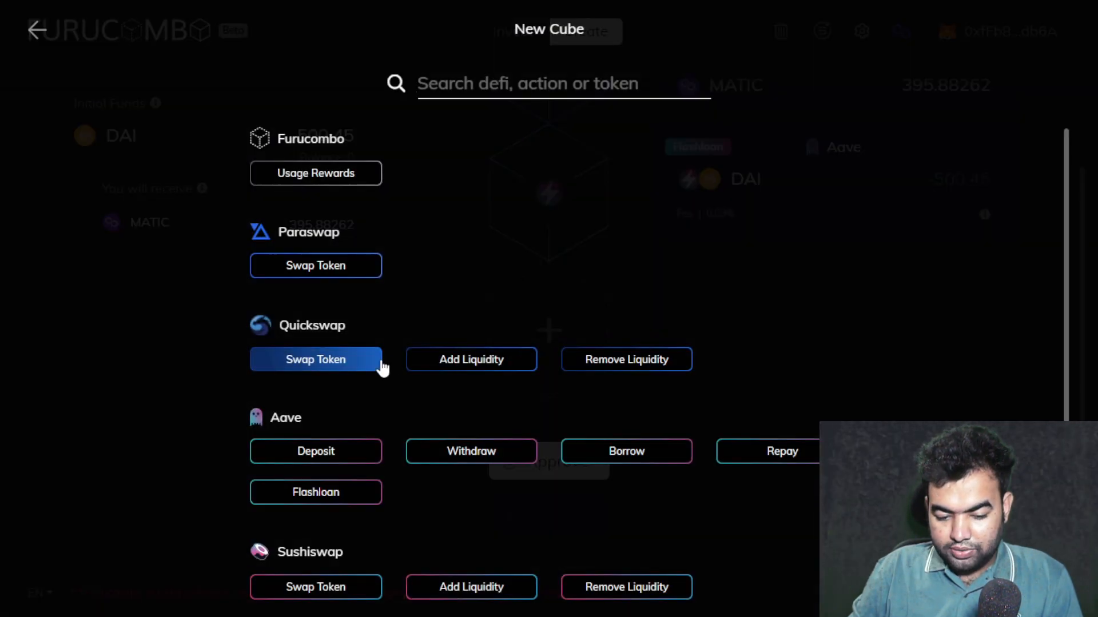
scroll(329, 366, down, 1)
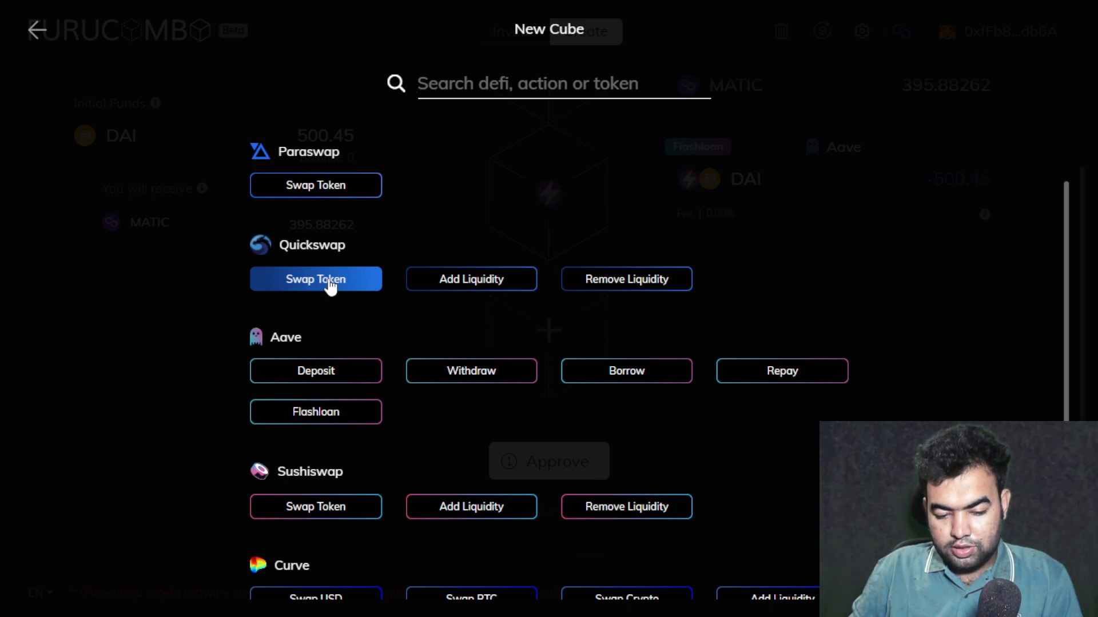
click(329, 282)
scroll(823, 345, up, 4)
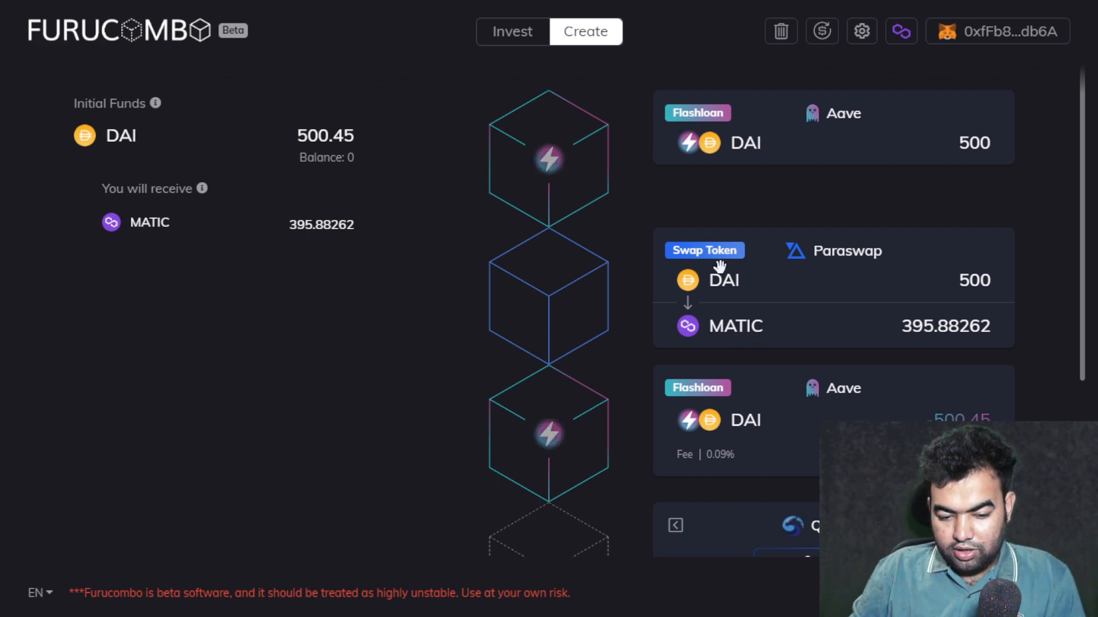
scroll(931, 319, down, 4)
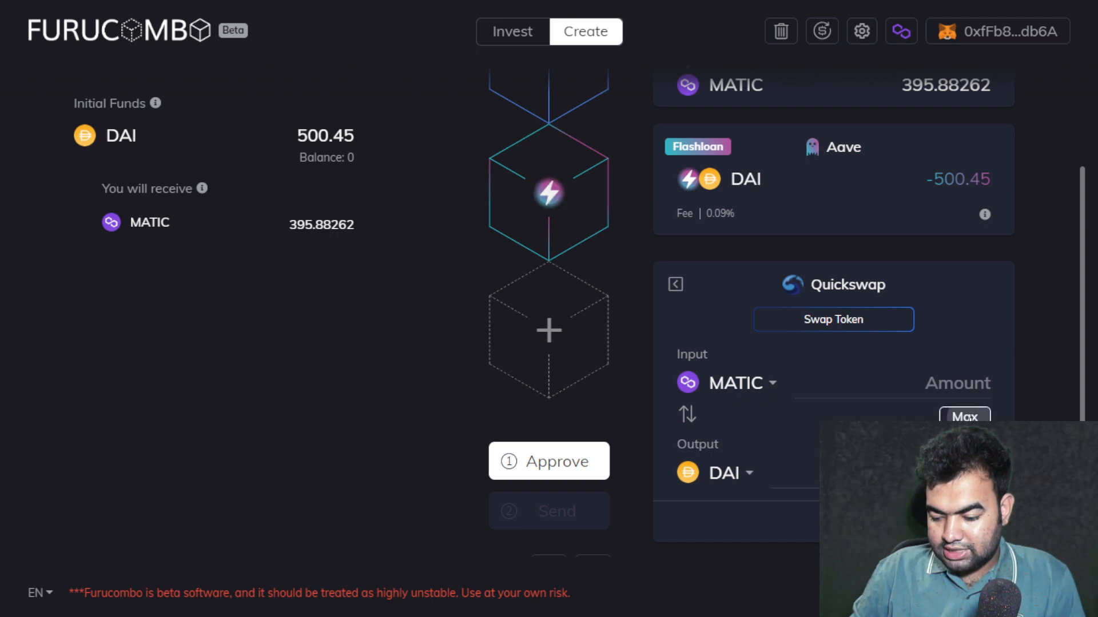
click(954, 417)
drag(890, 393, 1002, 392)
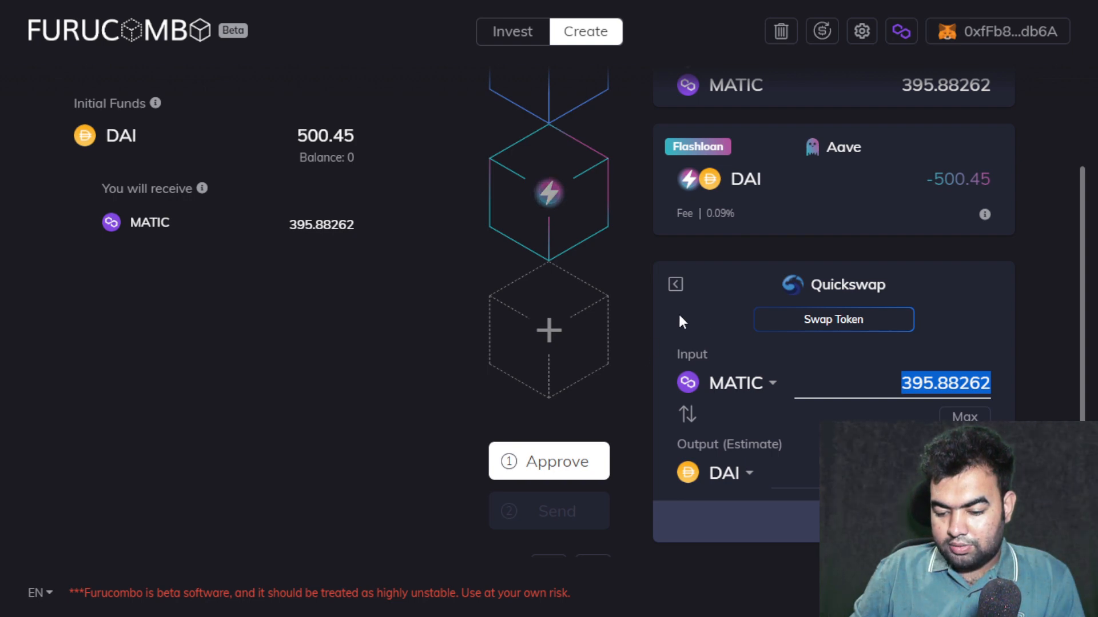
- Switch the unfinished swap cube from Quickswap to Paraswap Swap Token and apply the MATIC-to-DAI swap
click(676, 286)
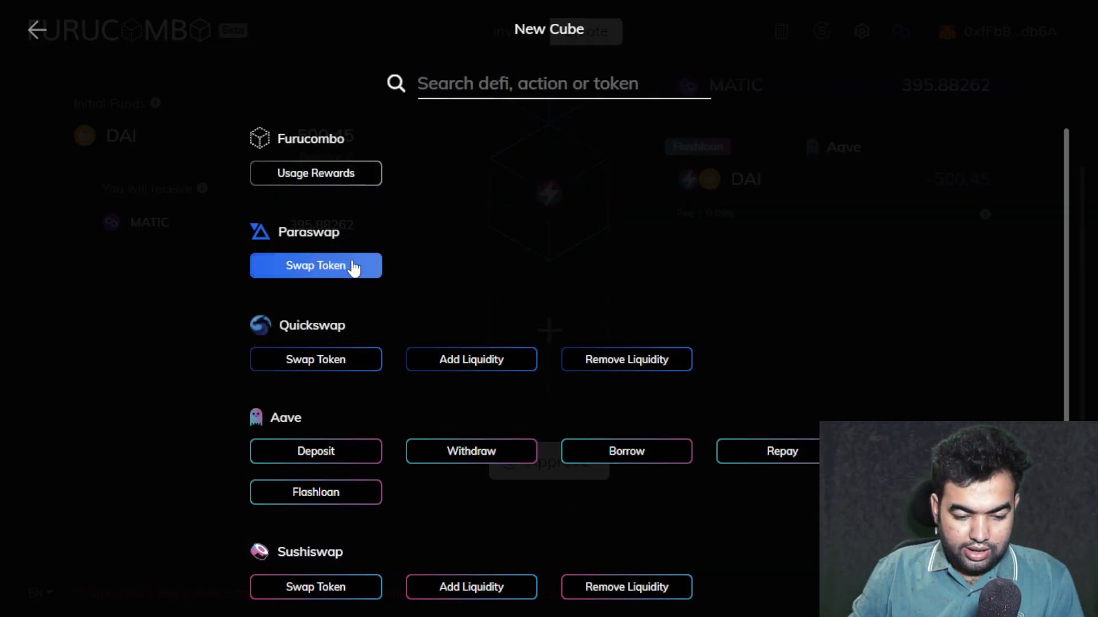
click(323, 272)
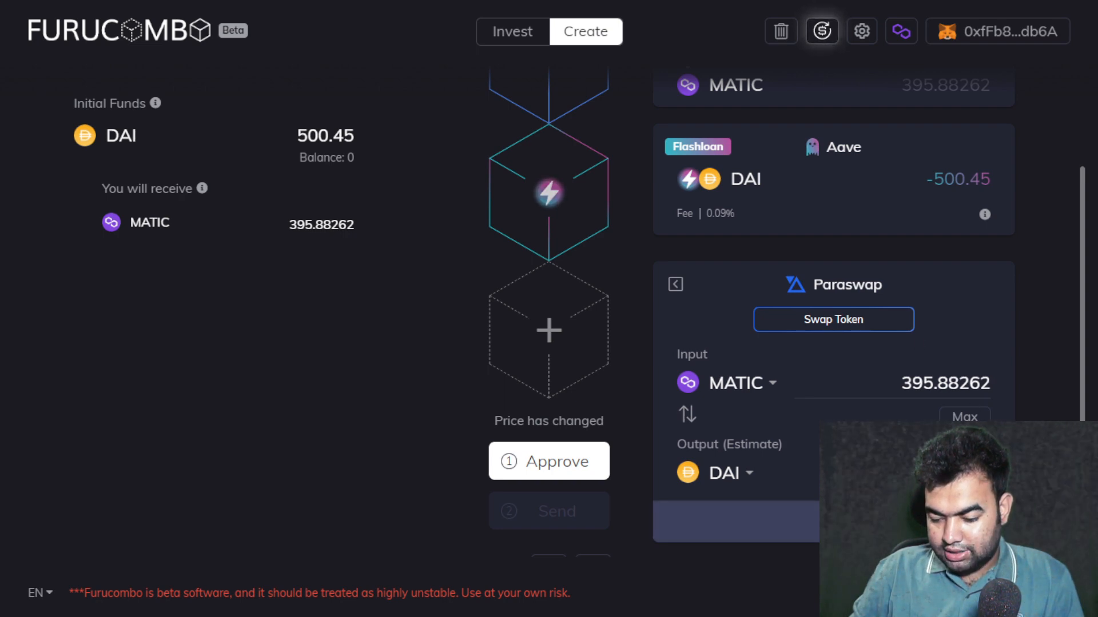
click(808, 519)
- Move the MATIC-to-DAI swap cube directly above the closing Aave flashloan cube
scroll(780, 414, up, 6)
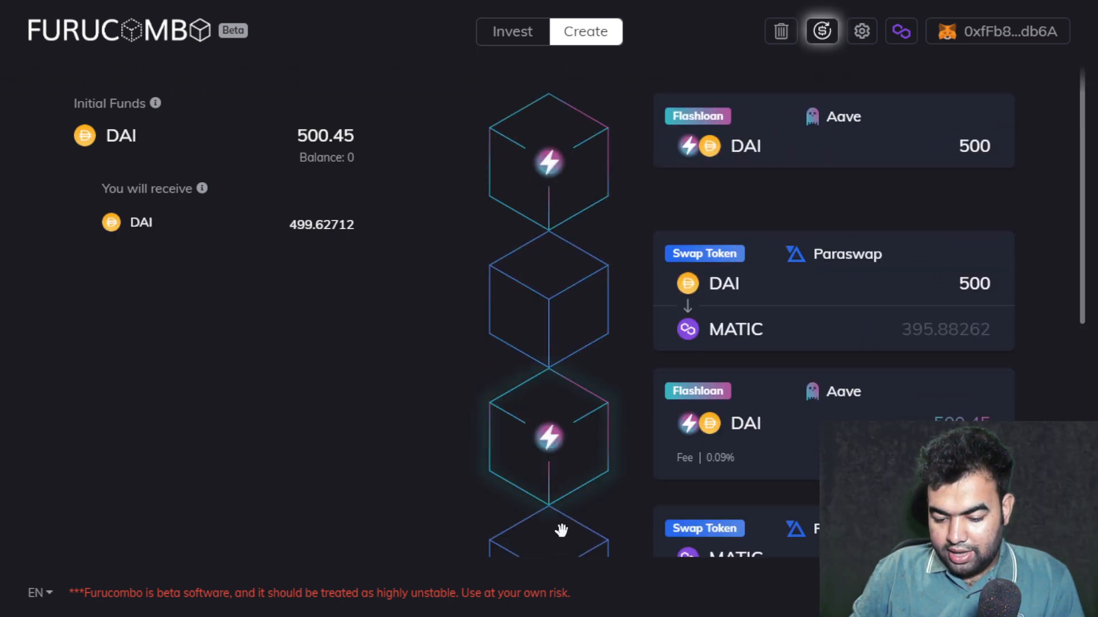
drag(559, 543, 560, 389)
scroll(789, 109, up, 1)
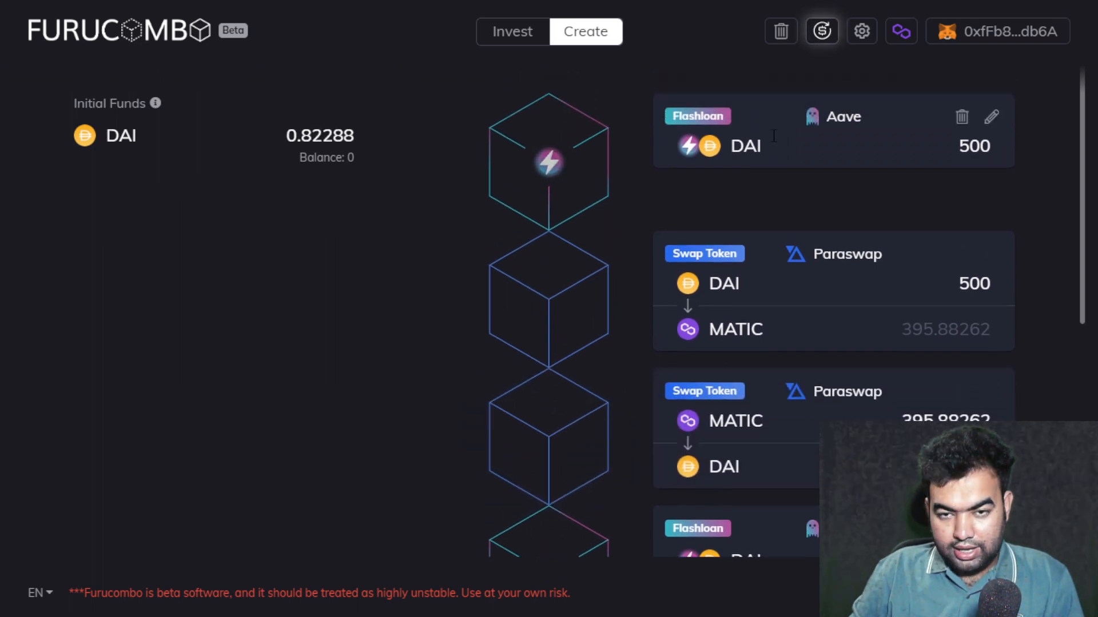
- Review the order and amounts of the flashloan and swap cubes throughout the combo
scroll(714, 123, down, 3)
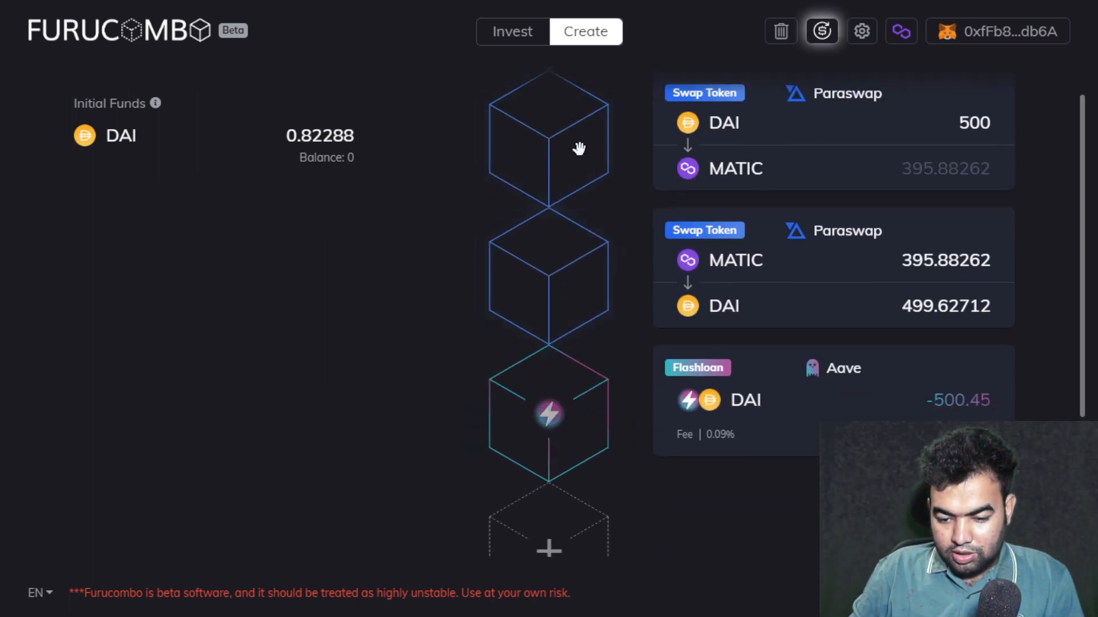
scroll(709, 252, down, 3)
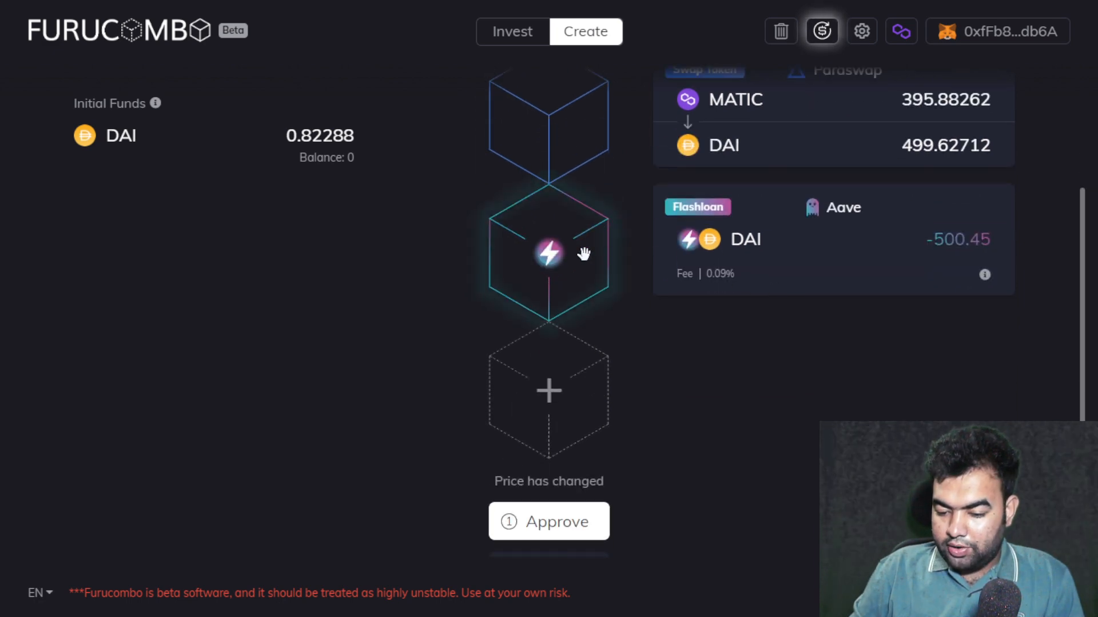
scroll(709, 403, up, 4)
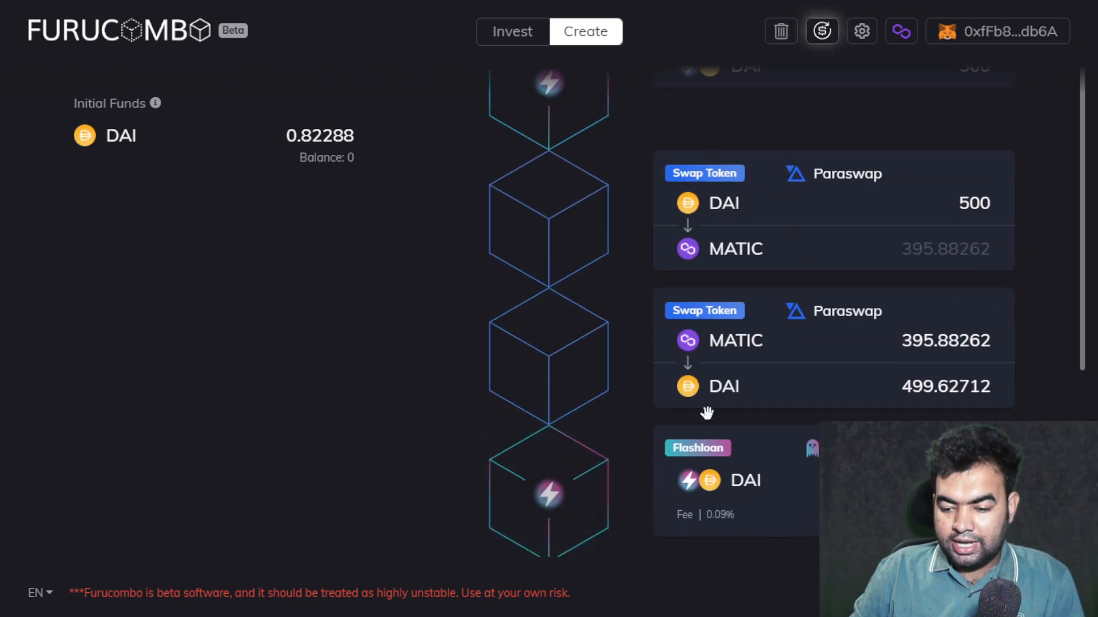
scroll(840, 200, up, 2)
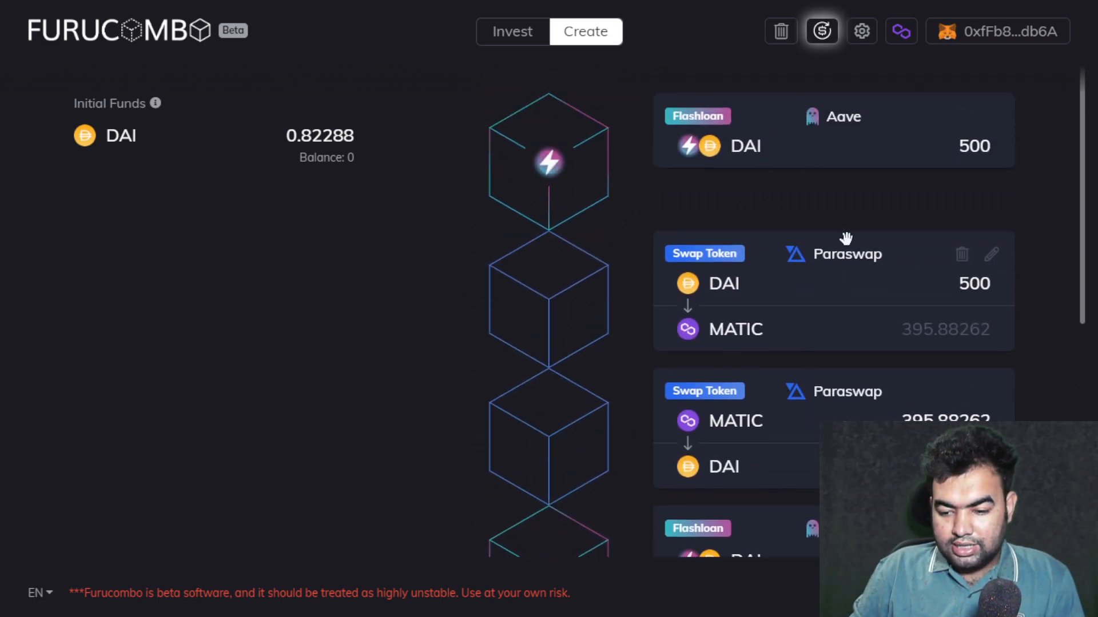
scroll(686, 206, down, 3)
scroll(743, 275, down, 3)
scroll(654, 216, up, 4)
scroll(578, 440, down, 3)
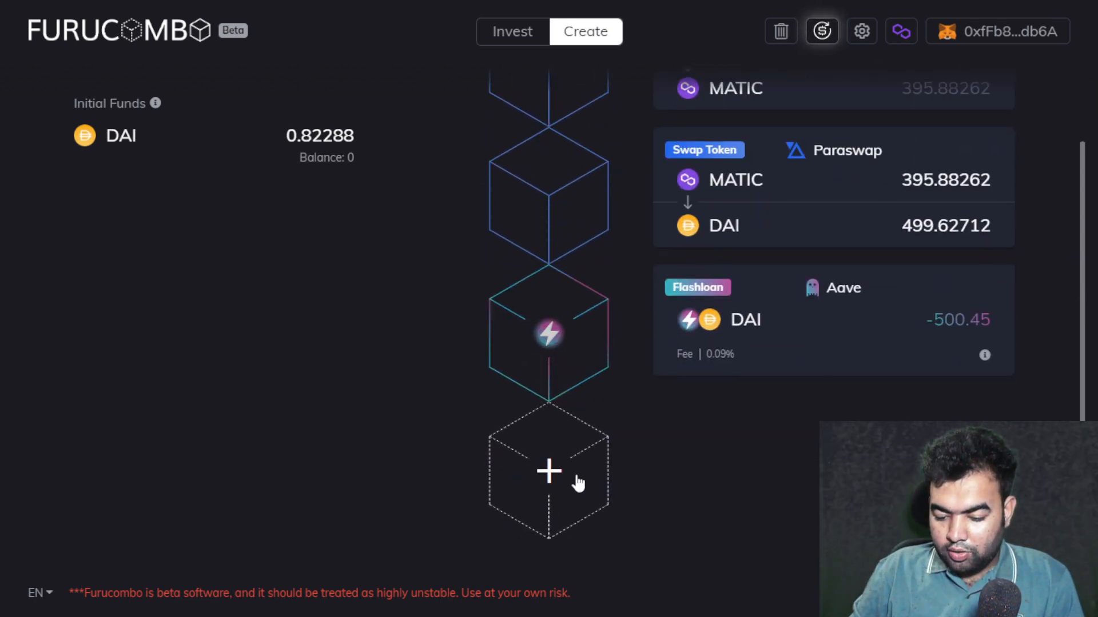
scroll(808, 326, up, 6)
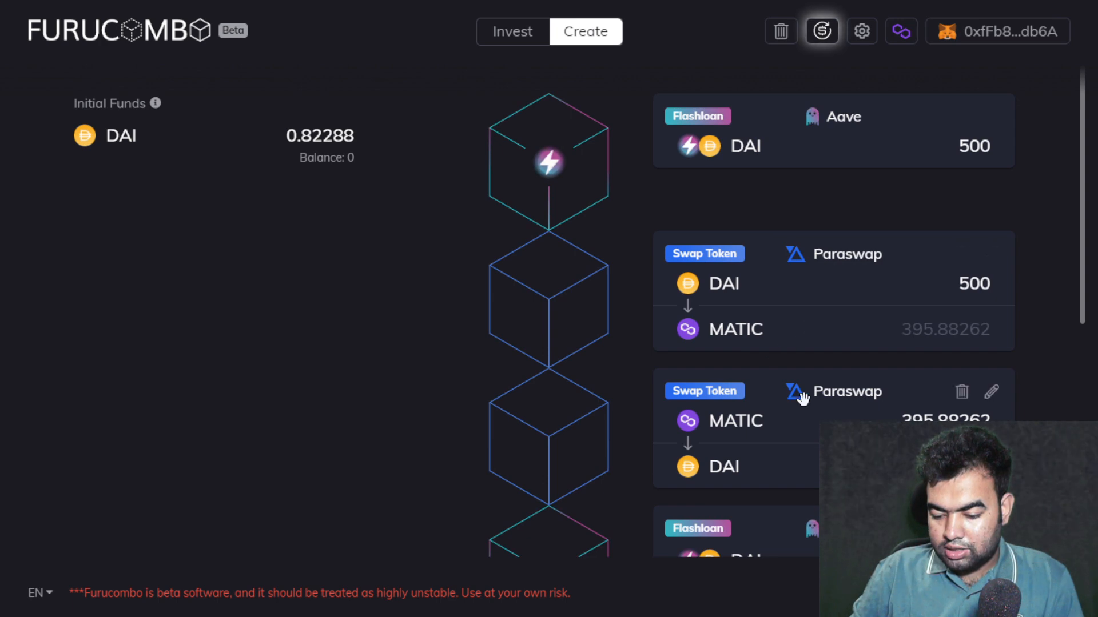
- Change the second Paraswap swap's output token to LINK, use the previous output as its MATIC input, and apply it
scroll(829, 306, down, 3)
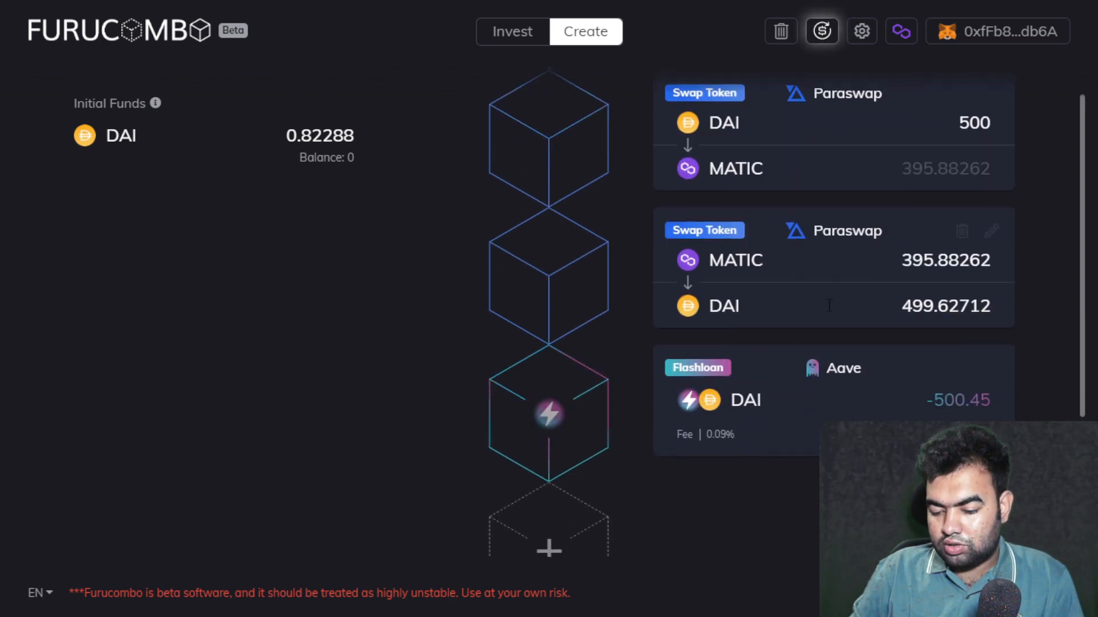
click(991, 233)
click(746, 184)
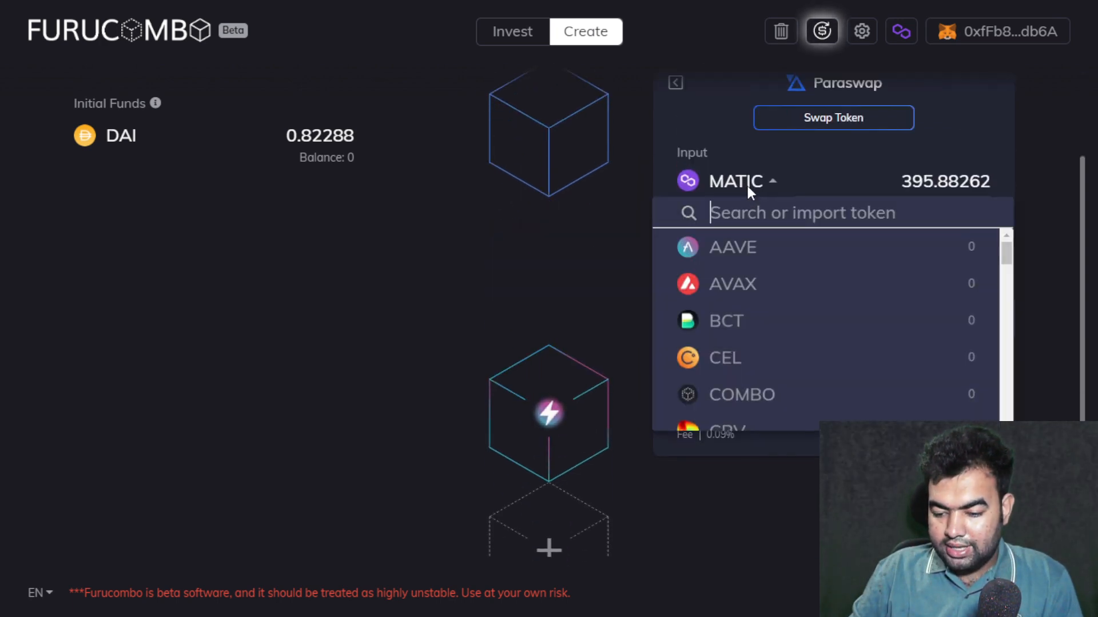
click(735, 271)
scroll(779, 474, down, 8)
scroll(779, 469, up, 2)
scroll(779, 469, down, 4)
click(746, 335)
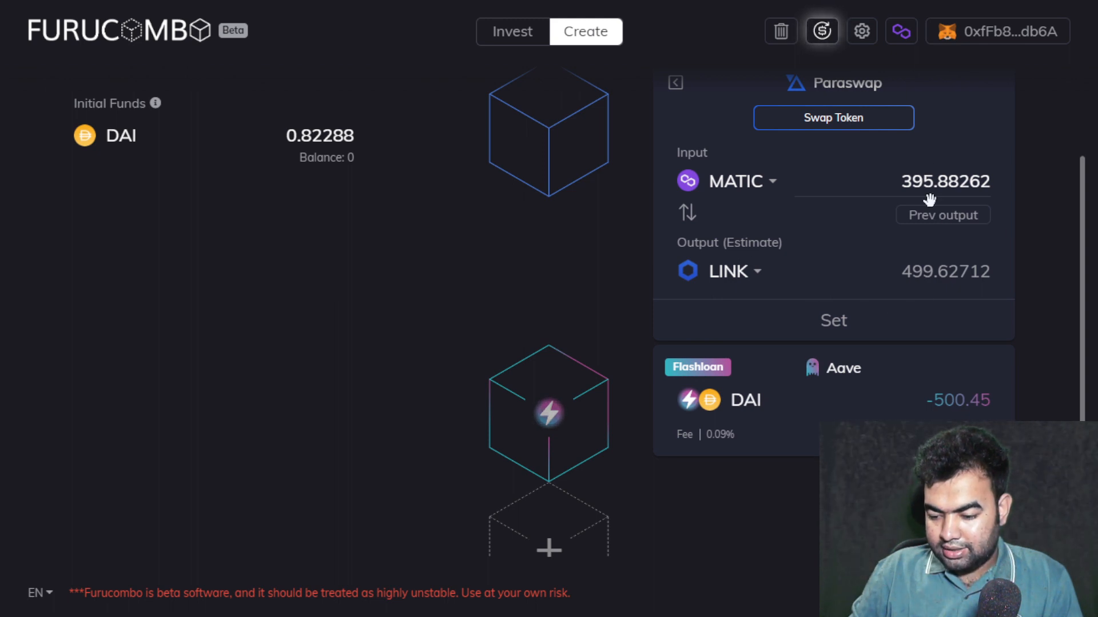
click(896, 217)
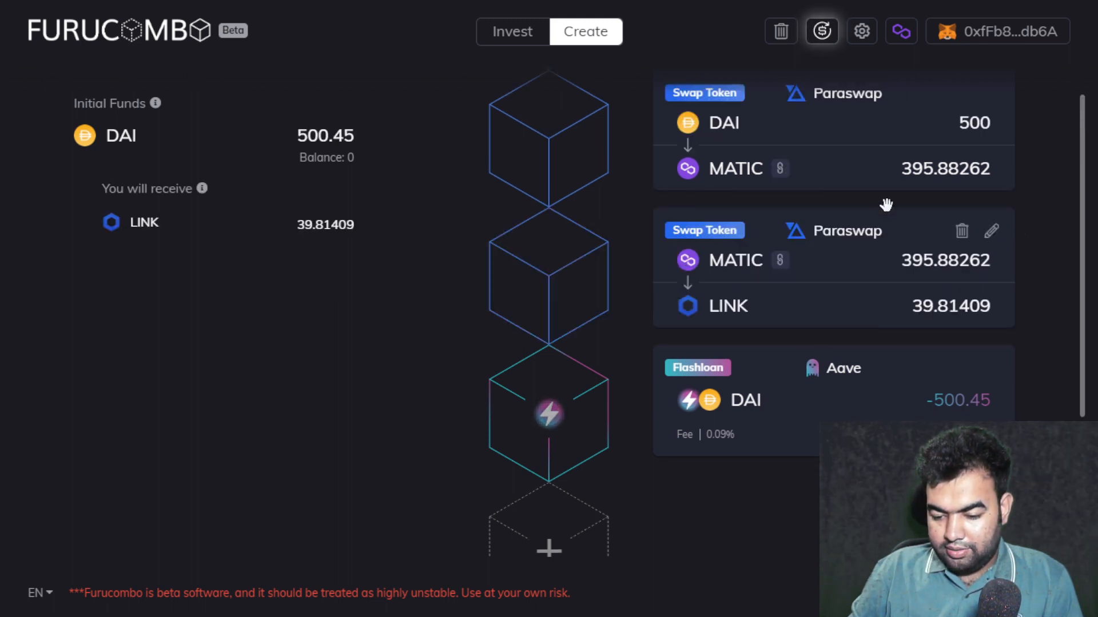
- Add a Paraswap Swap Token cube after the closing flashloan and choose LINK as its input token
click(569, 530)
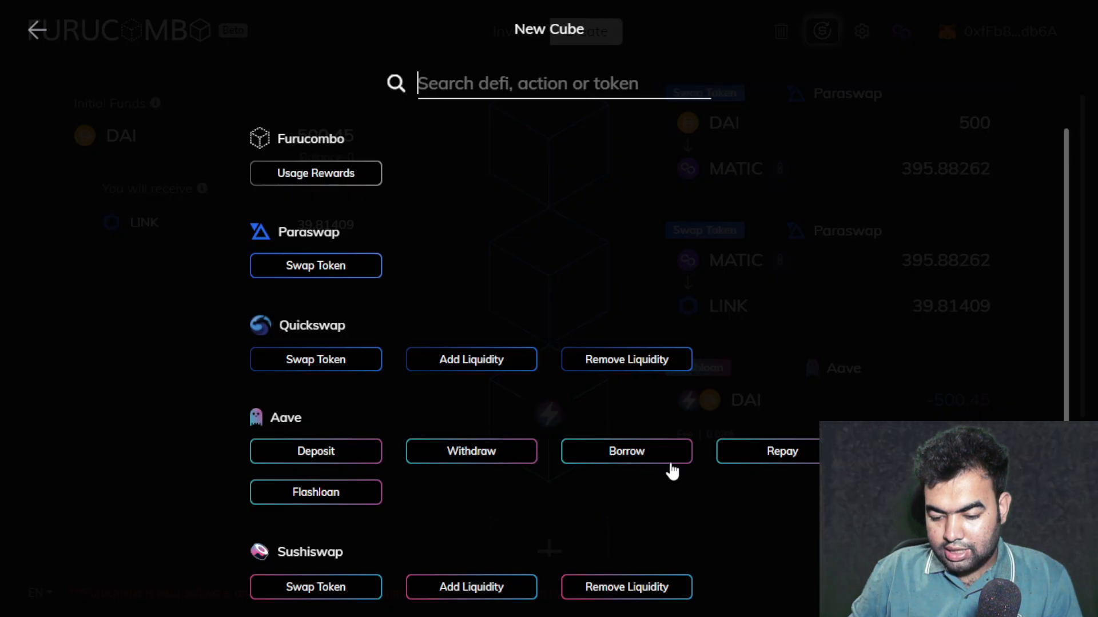
scroll(343, 298, down, 3)
scroll(335, 220, up, 3)
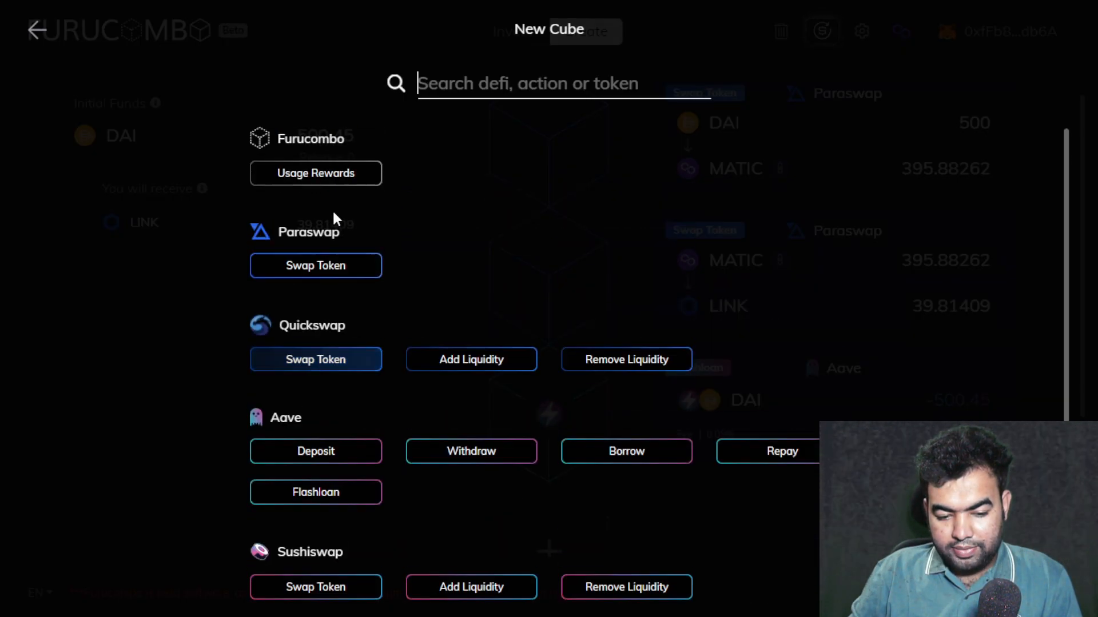
click(320, 269)
click(751, 365)
text(lin)
click(733, 433)
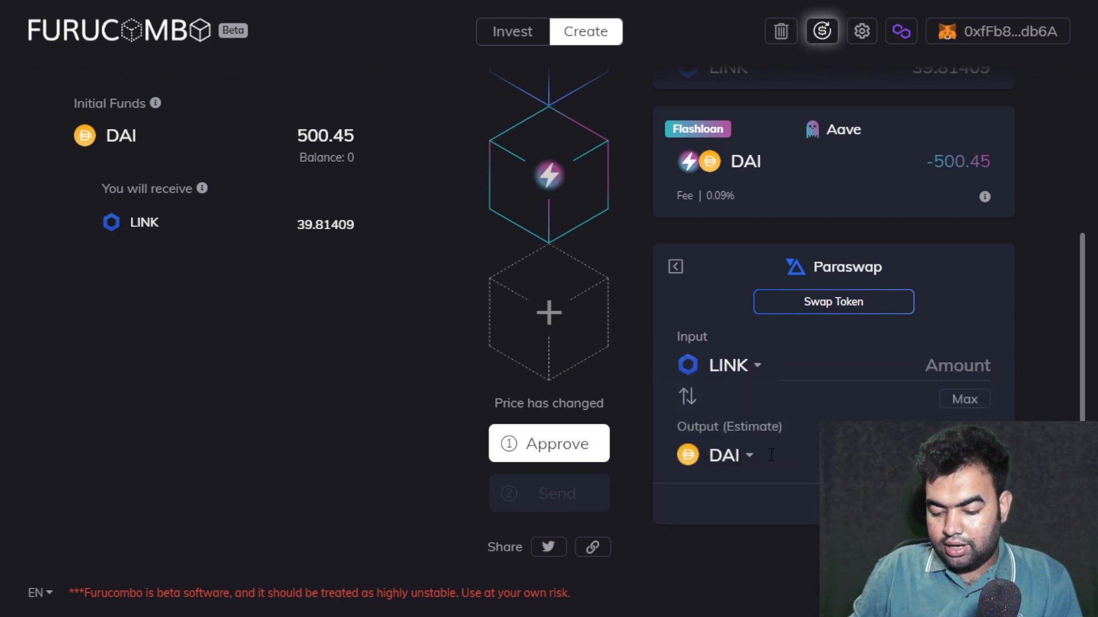
- Complete the new swap with SOL as output and the maximum LINK amount, and place its cube above the closing Aave flashloan
click(718, 456)
scroll(789, 483, down, 5)
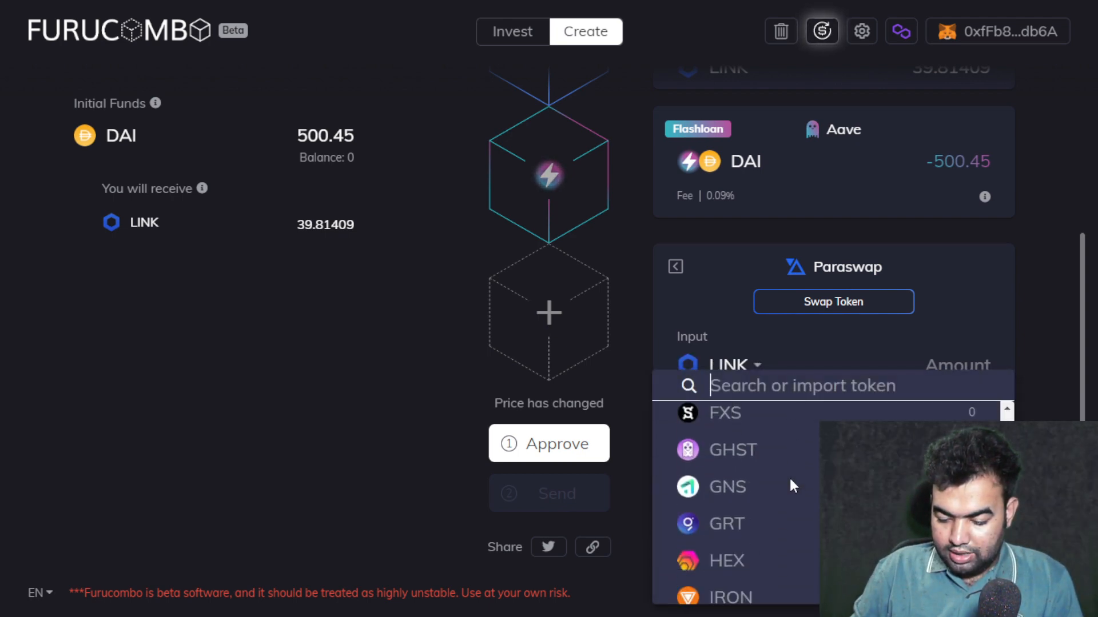
click(795, 484)
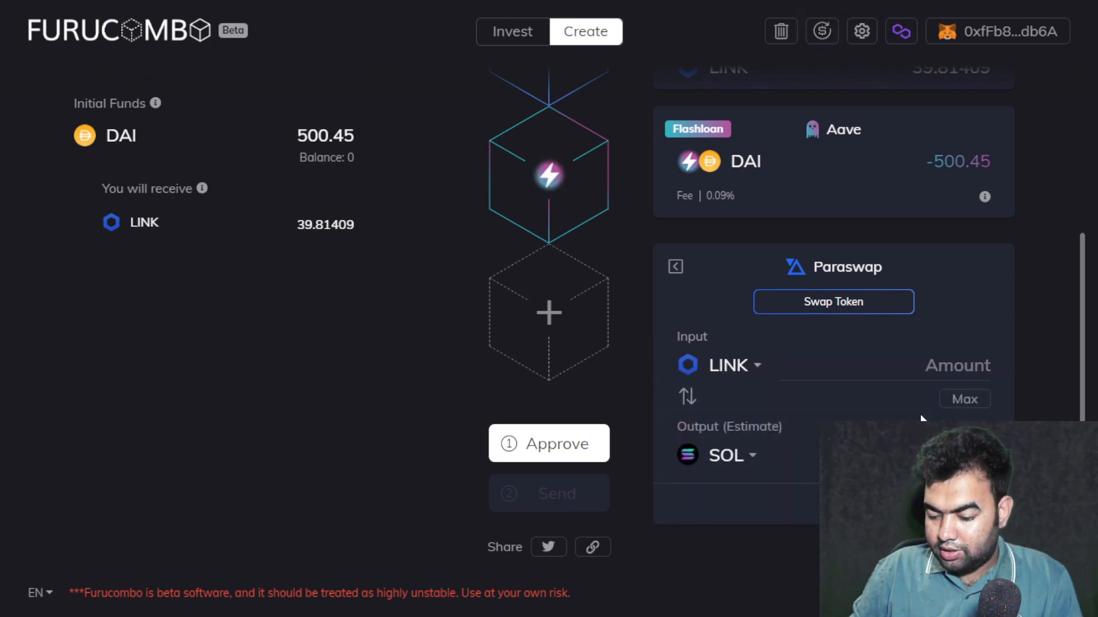
click(965, 398)
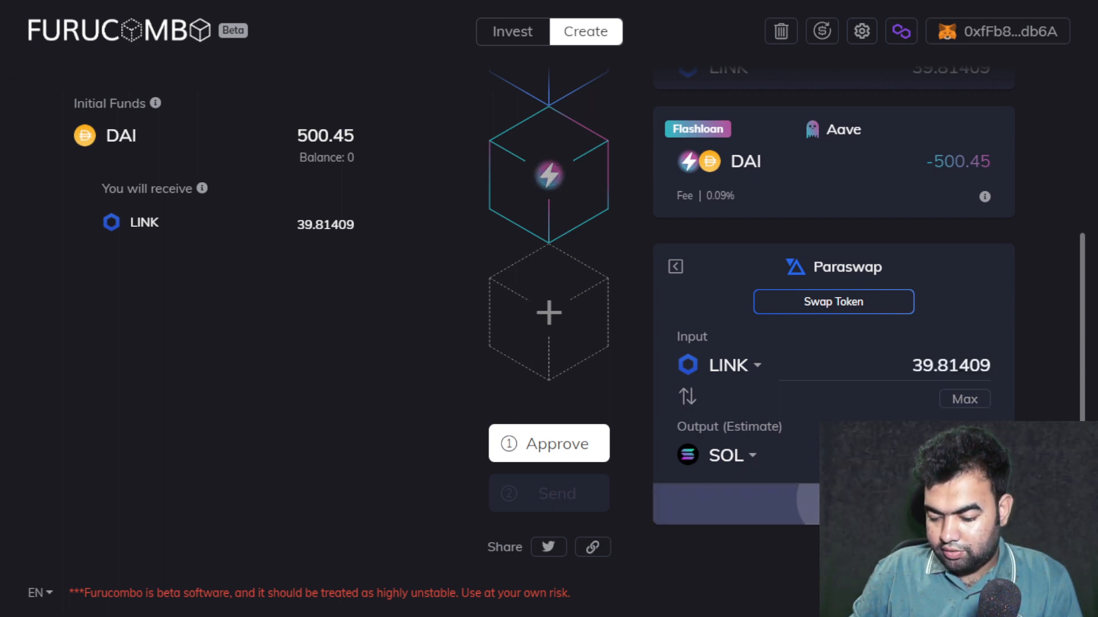
click(833, 504)
scroll(581, 515, down, 1)
drag(574, 485, 587, 279)
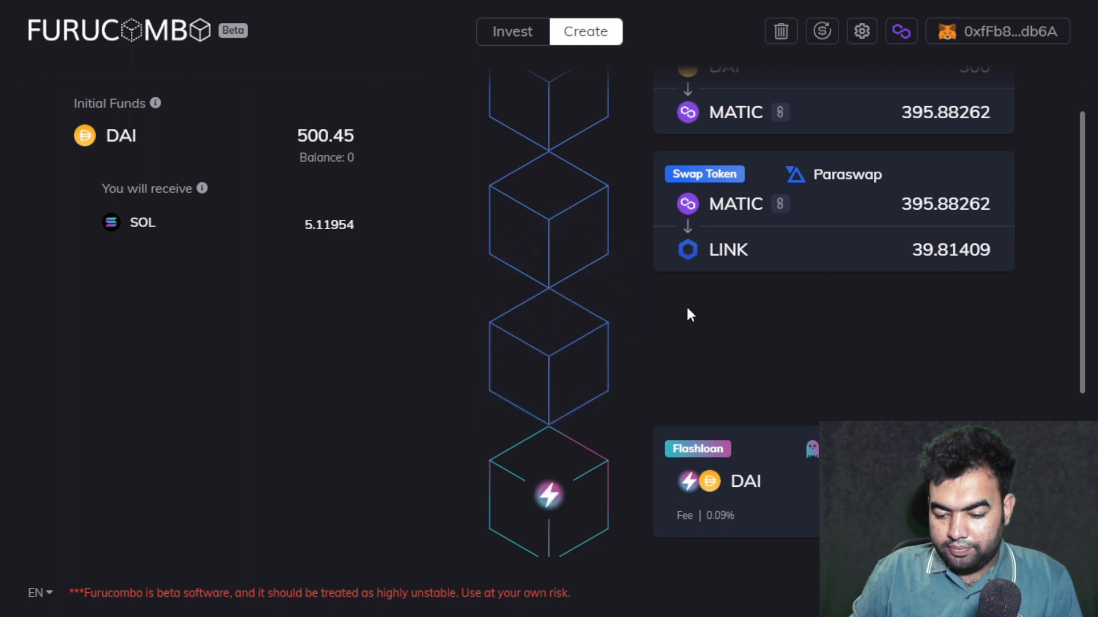
- Examine the order, tokens and amounts of the chained swap cubes between the opening and closing flashloans
scroll(752, 320, down, 4)
scroll(752, 320, up, 6)
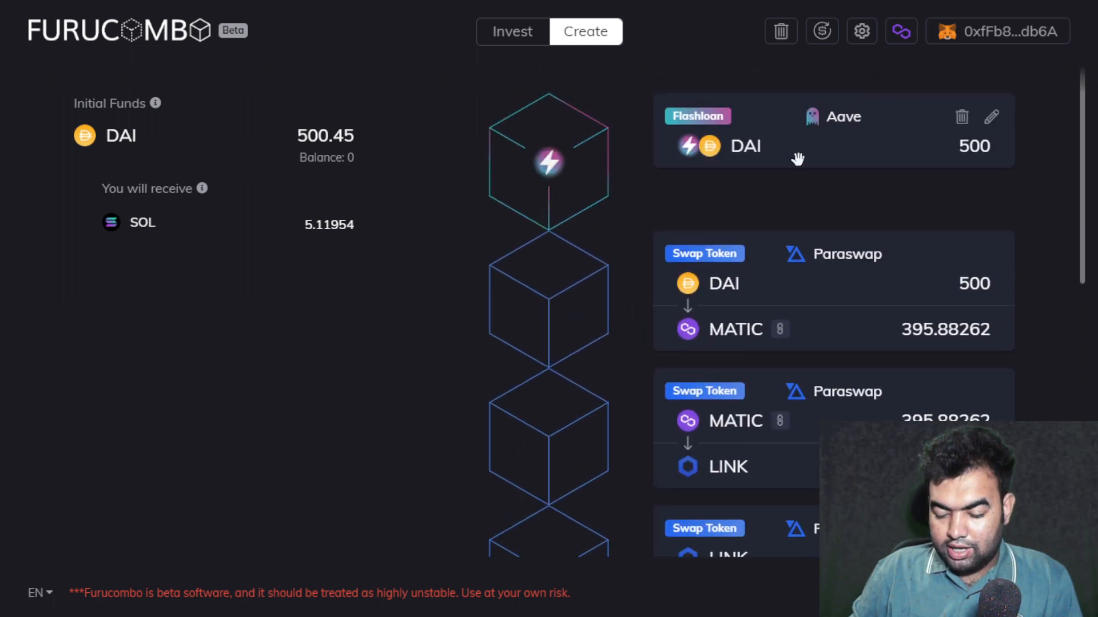
scroll(714, 354, down, 3)
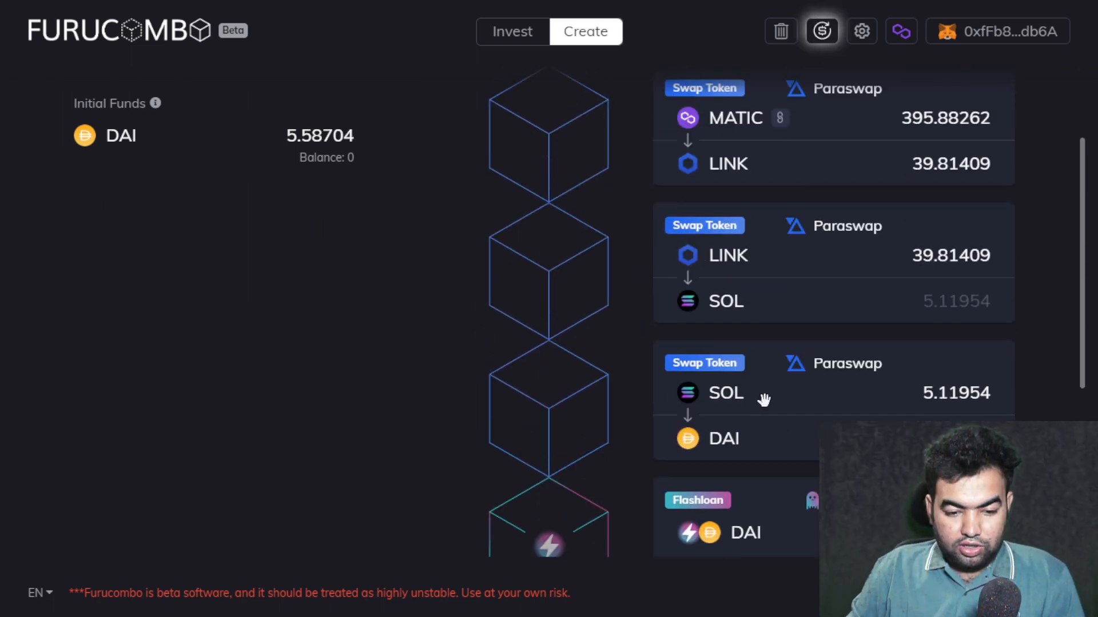
scroll(763, 400, up, 2)
scroll(767, 402, up, 3)
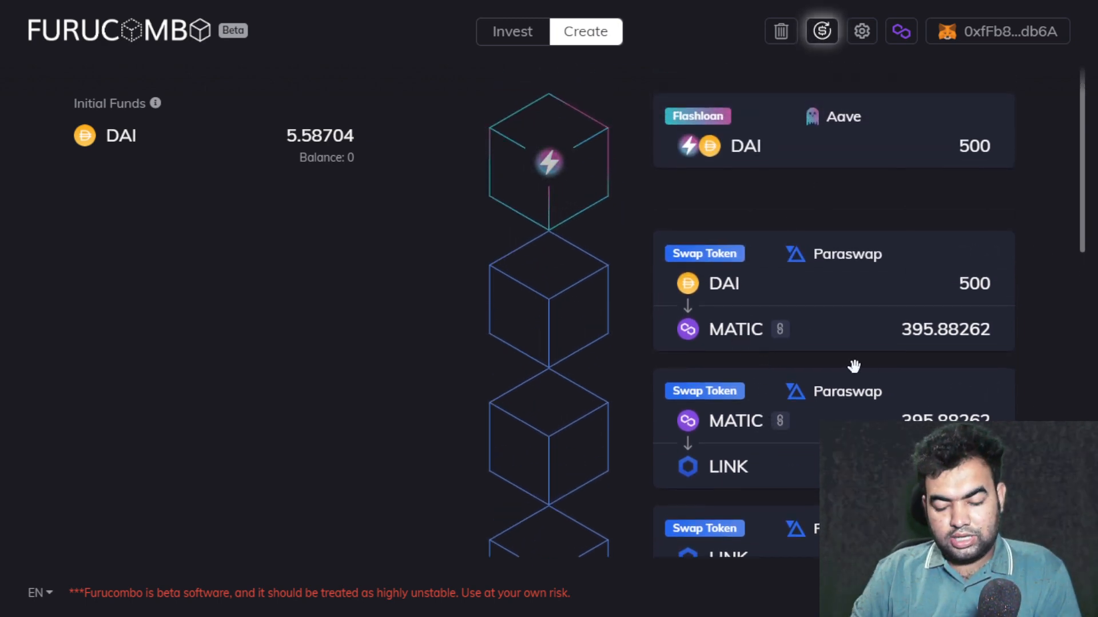
scroll(854, 366, down, 2)
scroll(858, 360, up, 2)
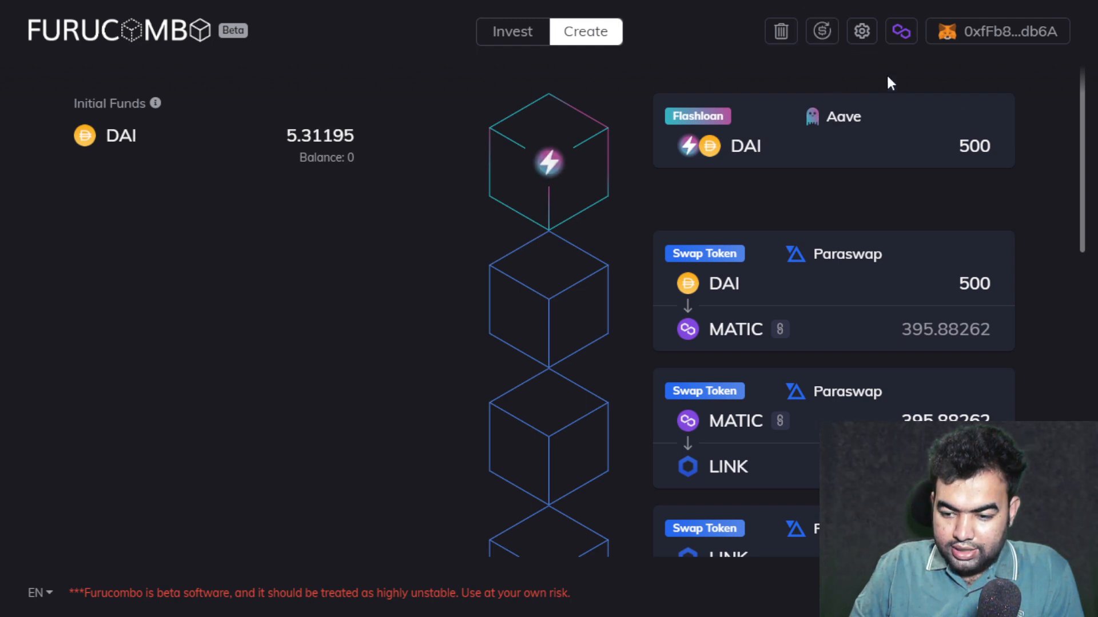
scroll(958, 217, down, 5)
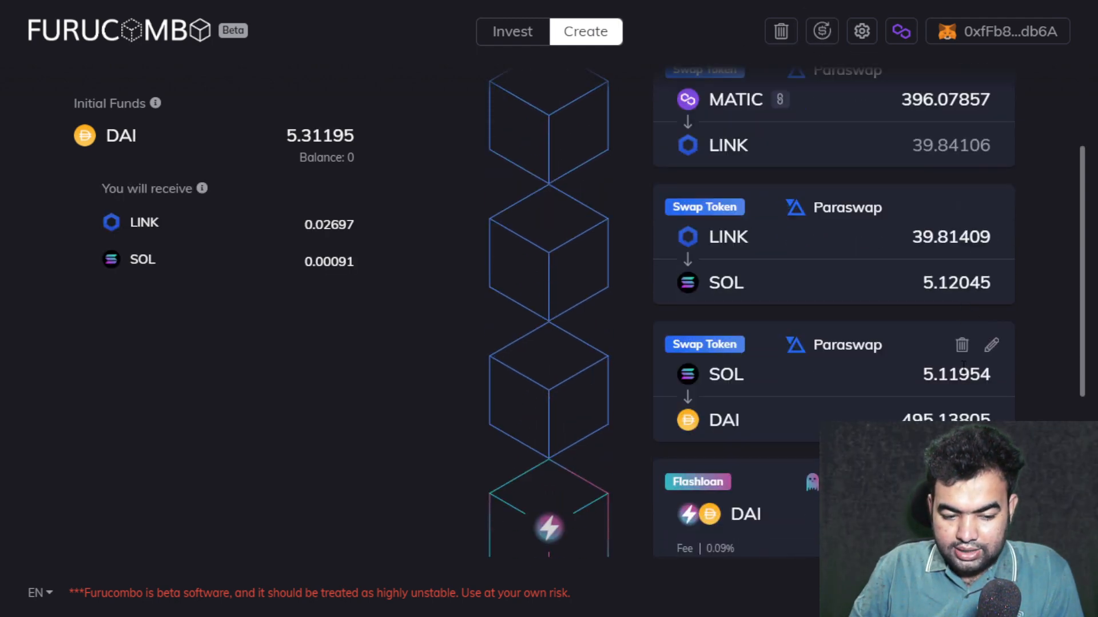
scroll(972, 418, down, 3)
scroll(968, 375, up, 5)
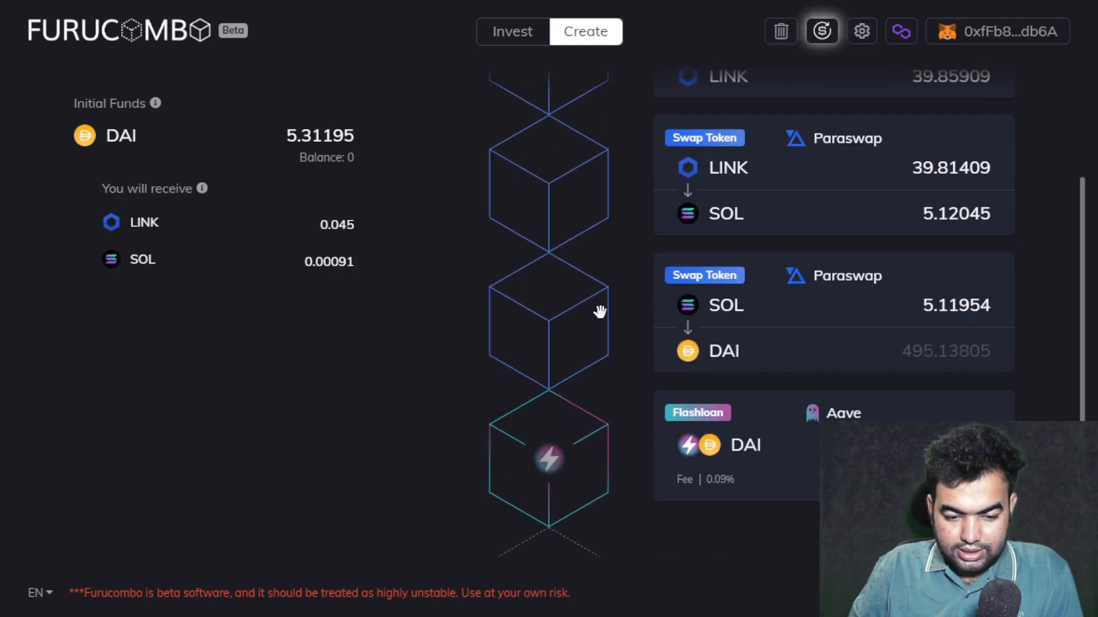
- Check the DAI amount listed under Initial Funds for the current combo
drag(286, 136, 361, 140)
click(344, 146)
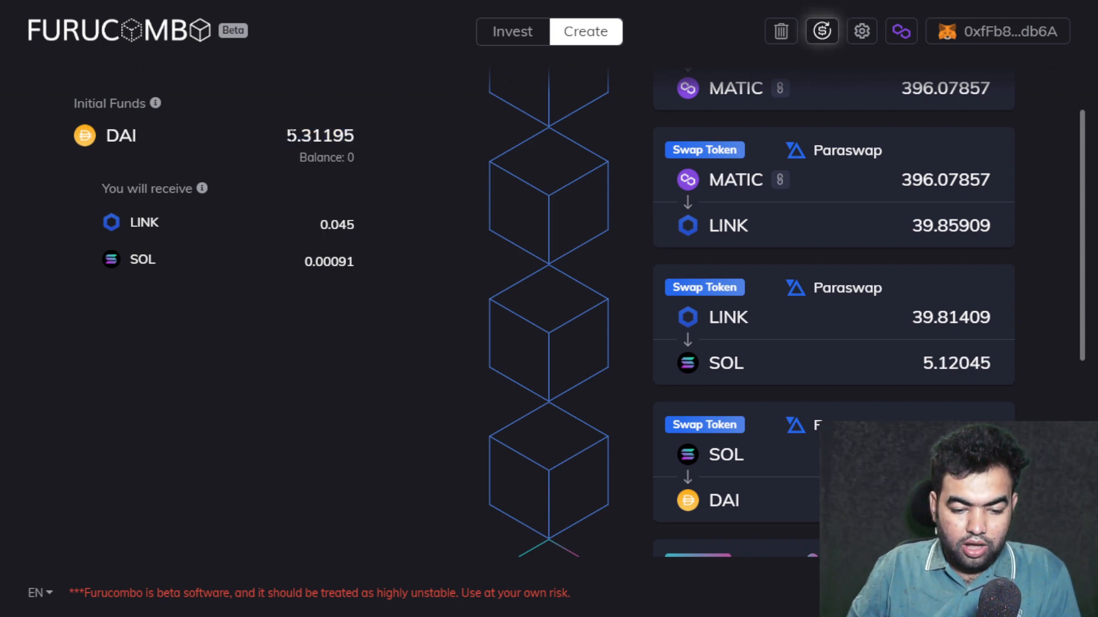
drag(287, 135, 334, 137)
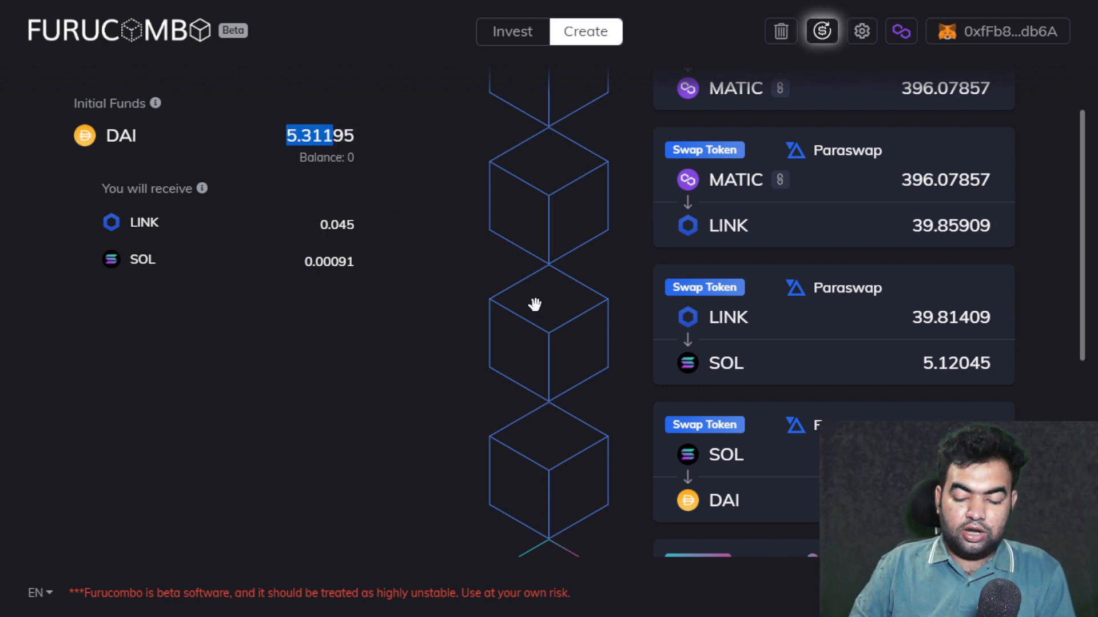
- Delete the SOL-to-DAI, LINK-to-SOL and MATIC-to-LINK swap cubes, keeping only the DAI-to-MATIC swap between the flashloans
scroll(594, 344, up, 4)
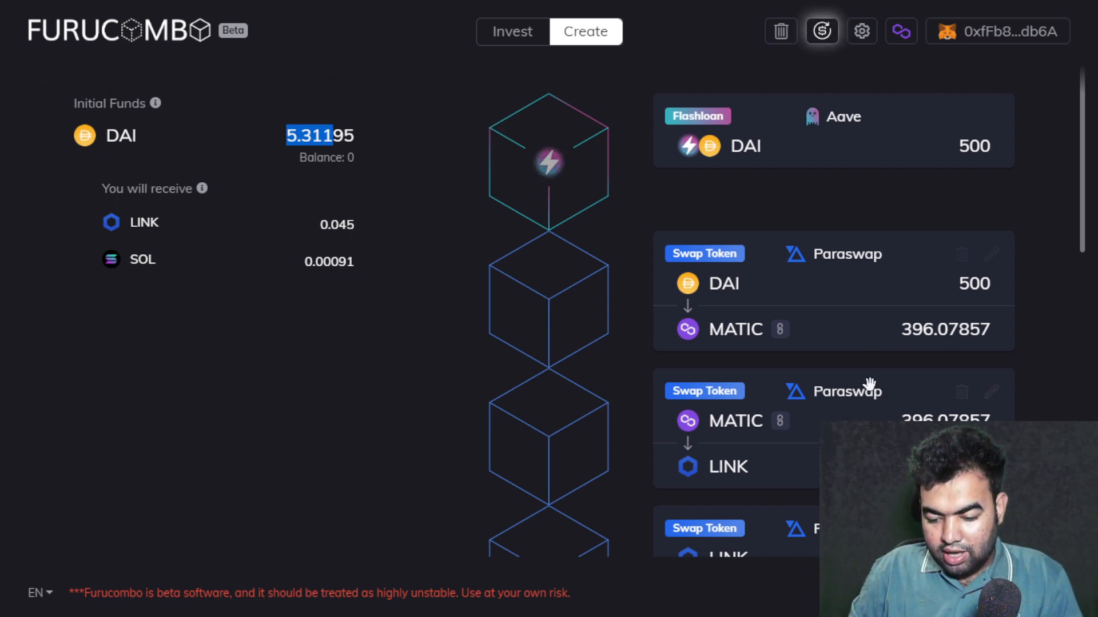
scroll(874, 380, down, 3)
scroll(868, 412, down, 3)
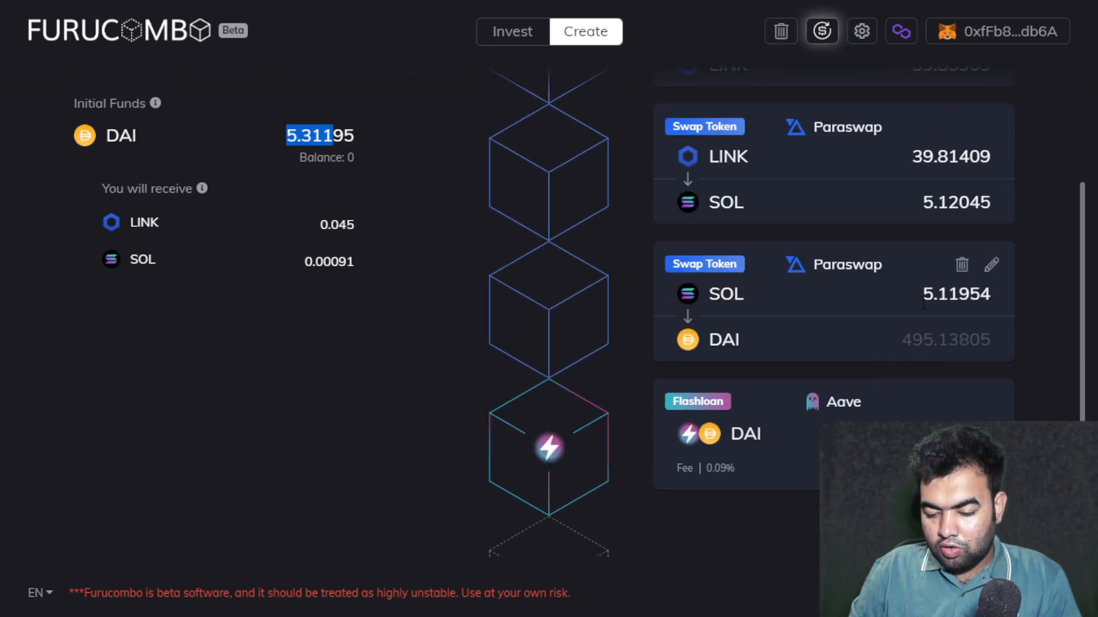
click(957, 263)
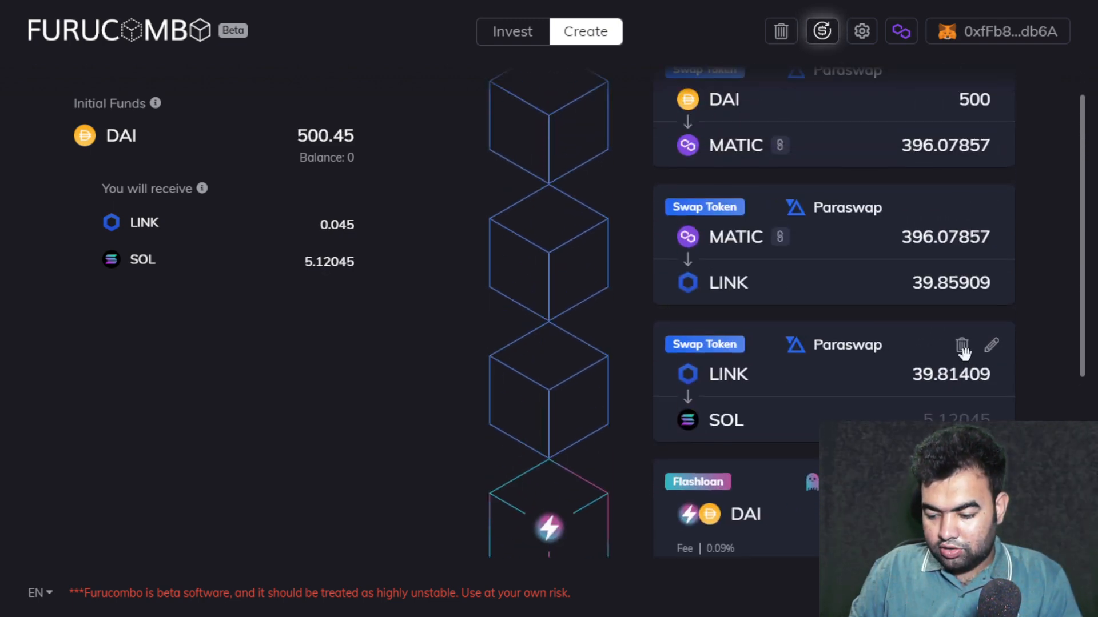
click(961, 342)
click(962, 208)
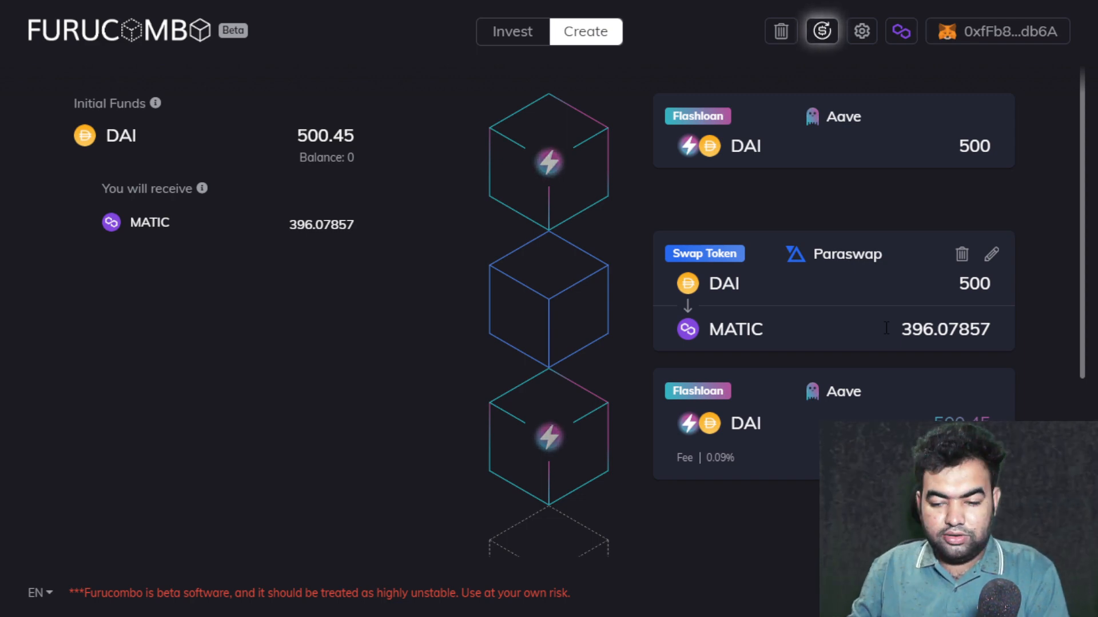
- Start a new Paraswap Swap Token cube from MATIC to DAI below the closing Aave flashloan
scroll(625, 429, down, 4)
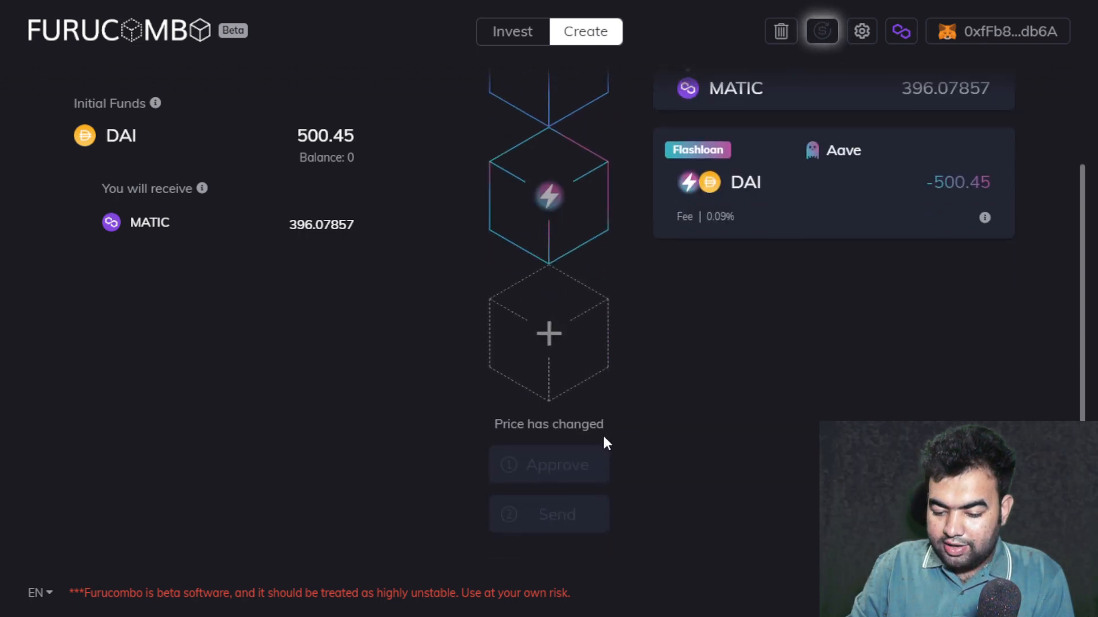
click(549, 337)
click(338, 265)
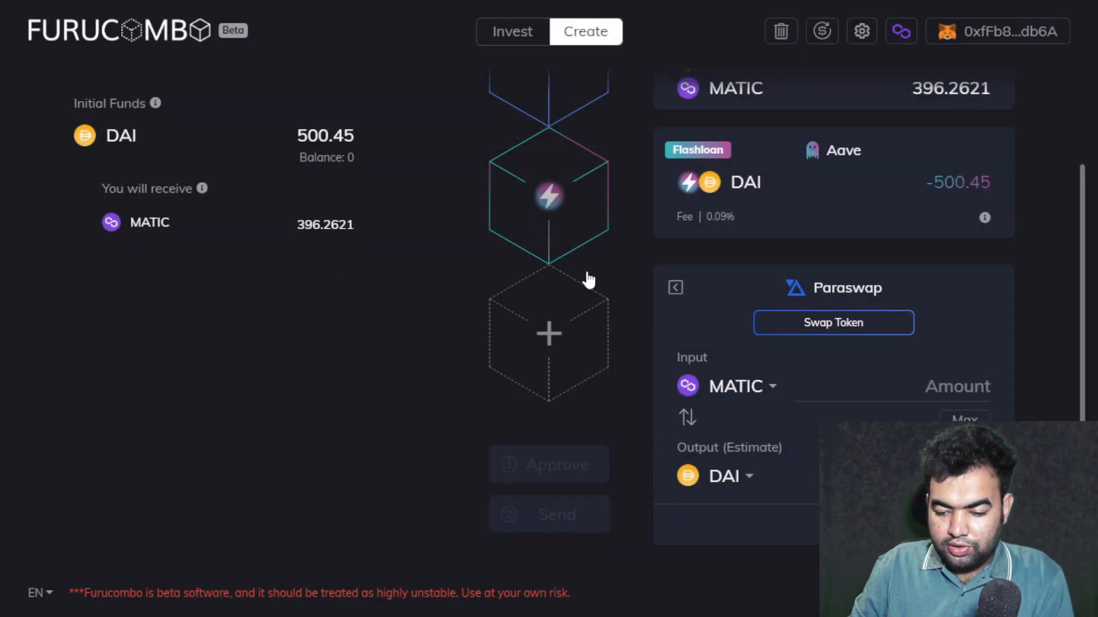